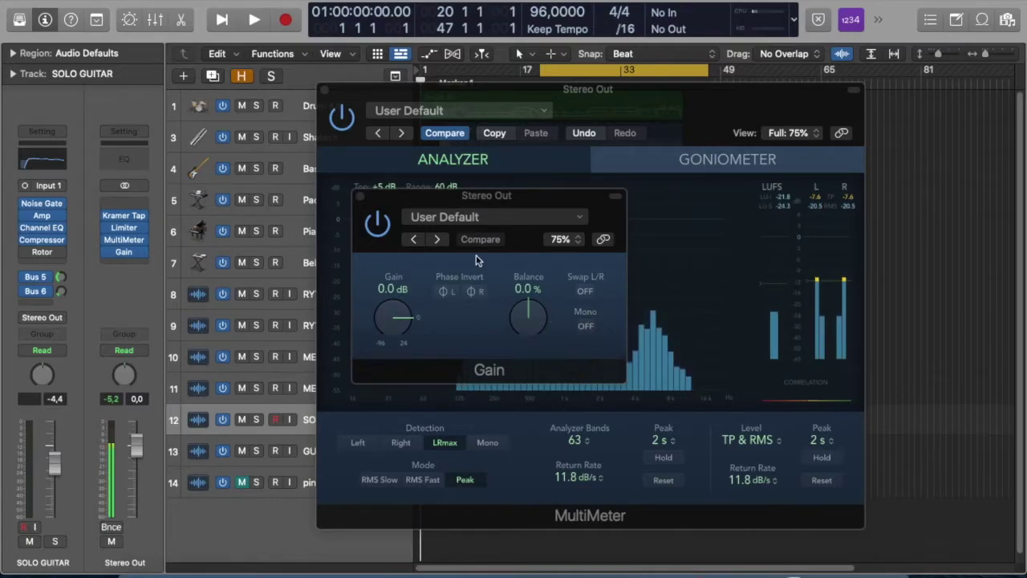
Close the Stereo Out Gain and MultiMeter windows and play the opening bars of the song.
{"action": "left_click", "coordinate": [359, 196]}
{"action": "left_click", "coordinate": [326, 91]}
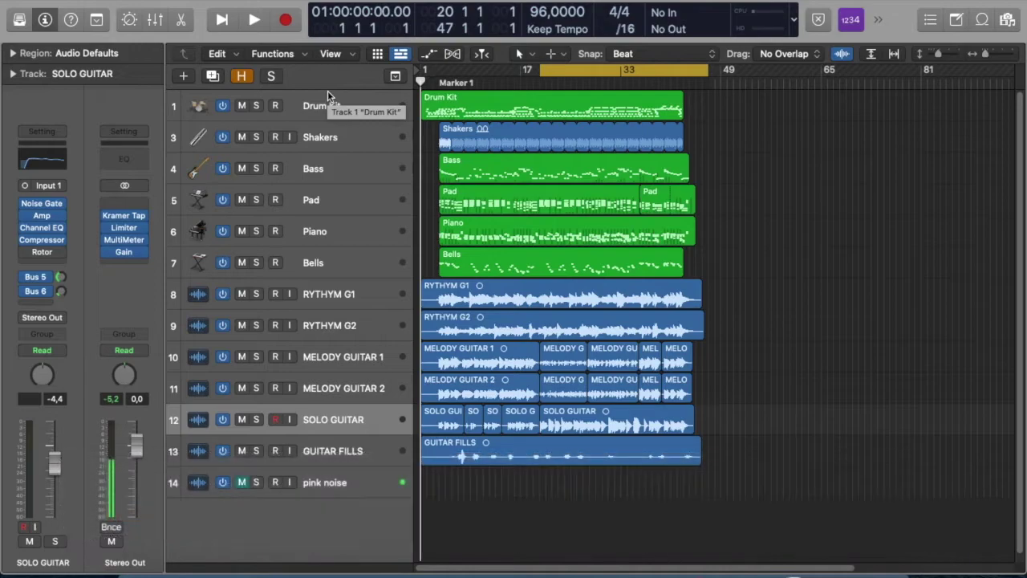
{"action": "key", "text": "space"}
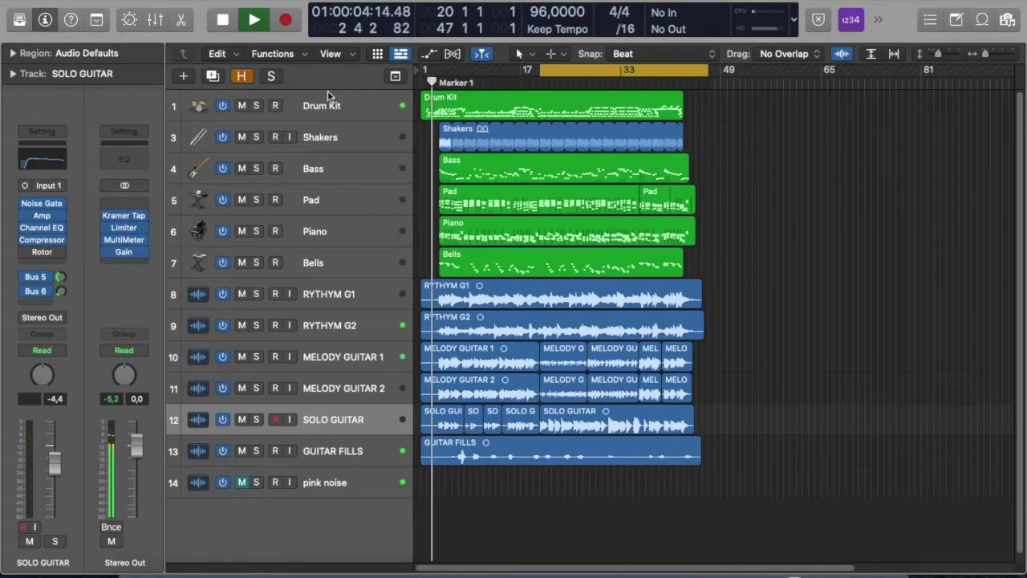
{"action": "key", "text": "space"}
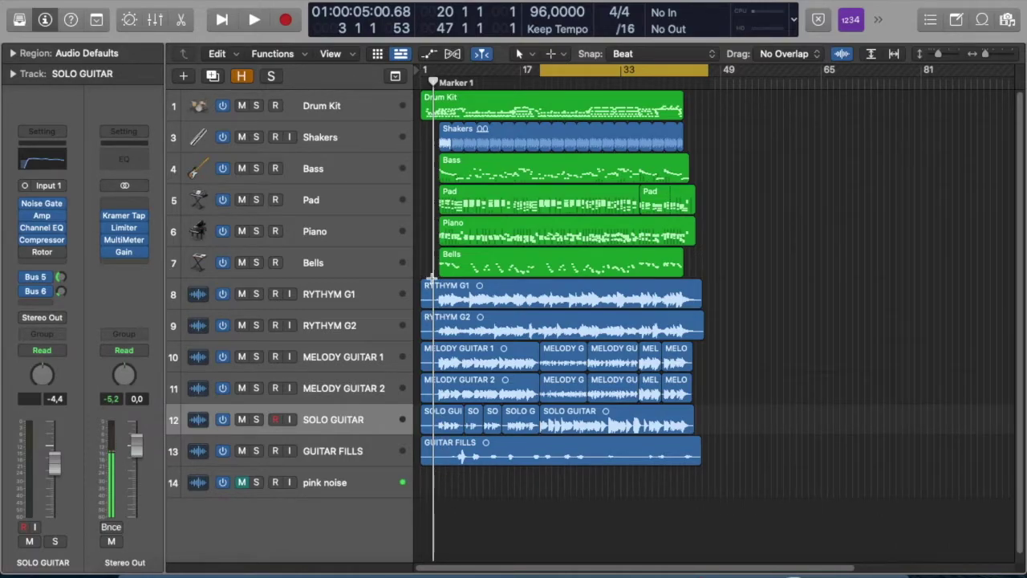
Trim the starts of the opening guitar regions on tracks 8 to 13 to about bar 3 and play the intro.
{"action": "left_click_drag", "start_coordinate": [434, 479], "coordinate": [434, 310]}
{"action": "key", "text": "Return"}
{"action": "key", "text": "space"}
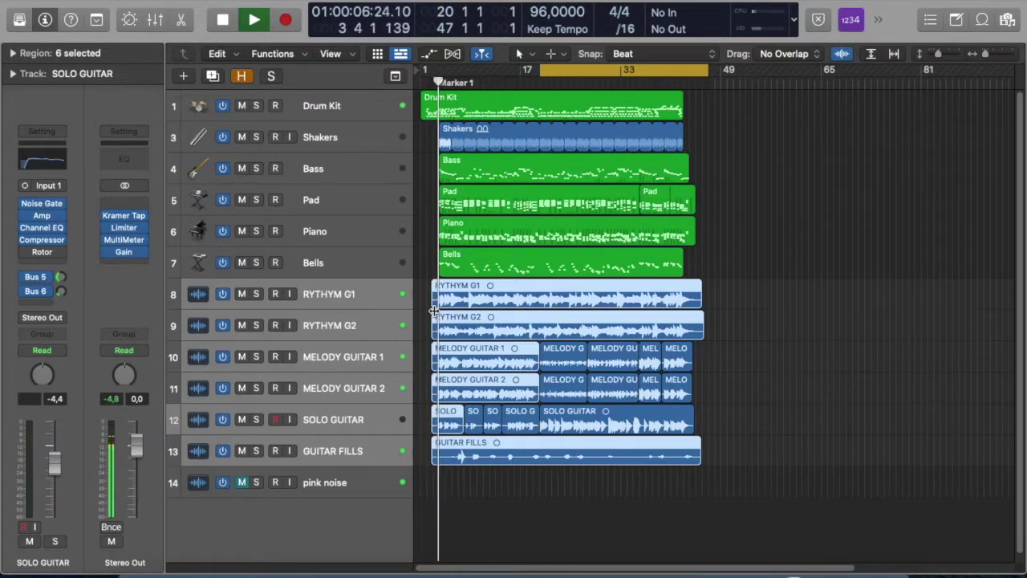
{"action": "key", "text": "space"}
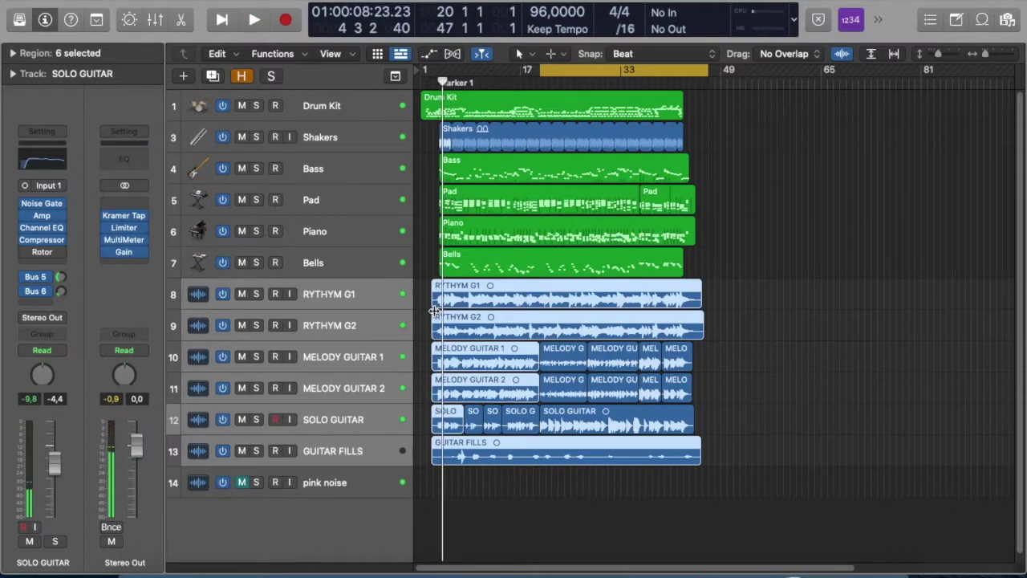
Select the SOLO GUITAR track and review its Noise Gate settings.
{"action": "left_click", "coordinate": [329, 420]}
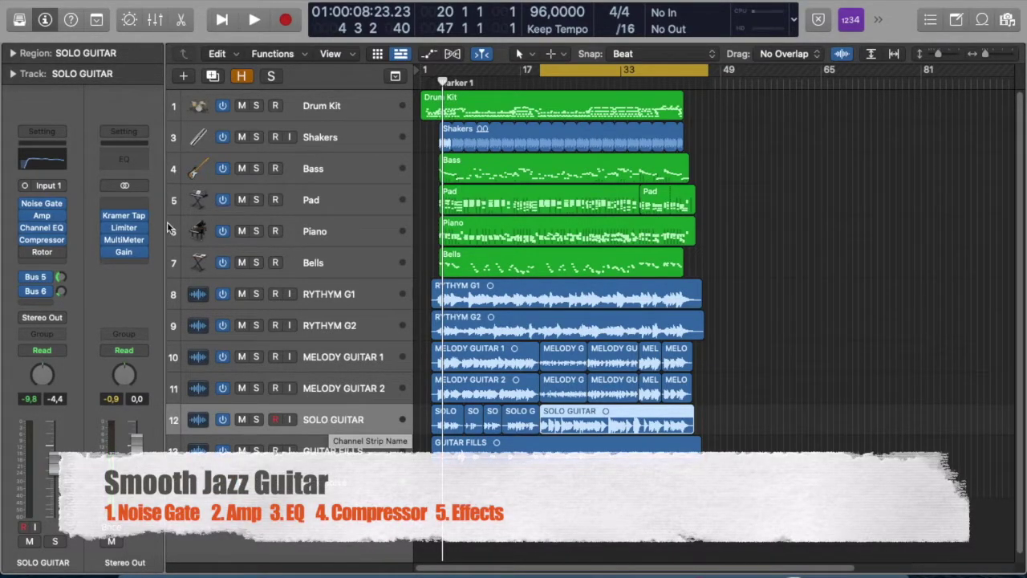
{"action": "left_click", "coordinate": [43, 205]}
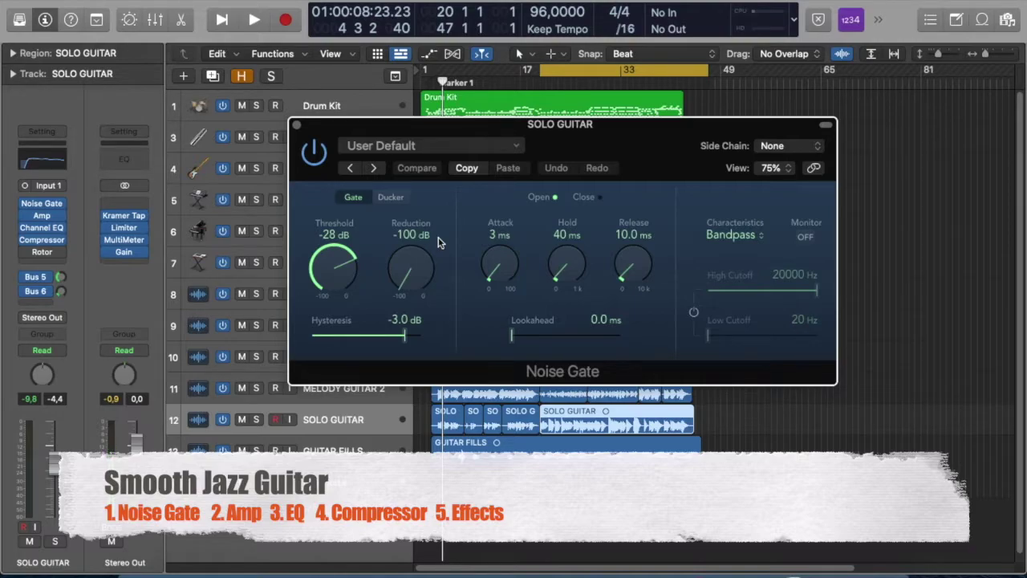
{"action": "left_click", "coordinate": [296, 125]}
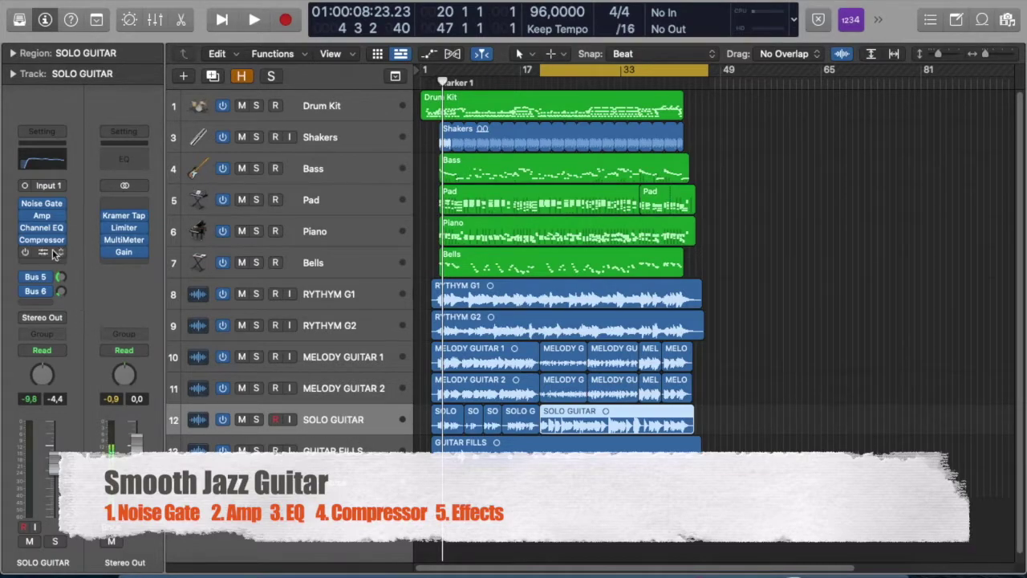
Review the Amp Designer, Channel EQ and Compressor settings of the SOLO GUITAR track, then close their windows.
{"action": "left_click", "coordinate": [45, 217]}
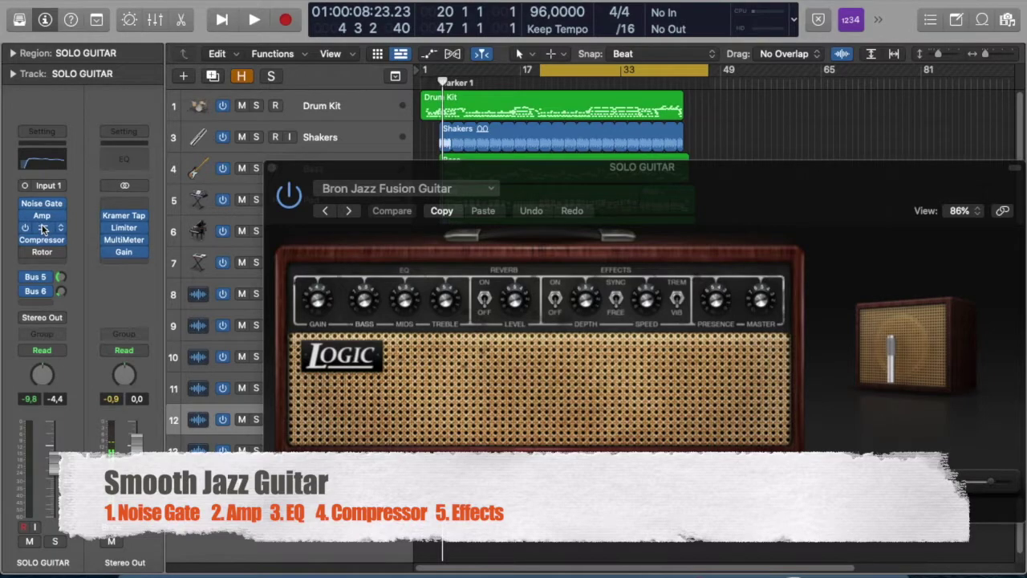
{"action": "left_click", "coordinate": [43, 228]}
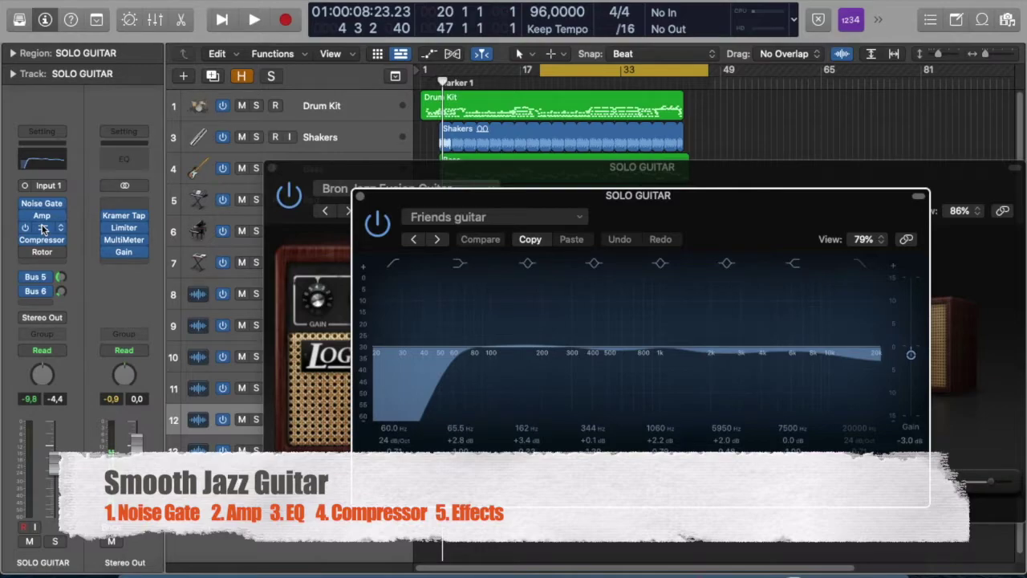
{"action": "left_click", "coordinate": [44, 239]}
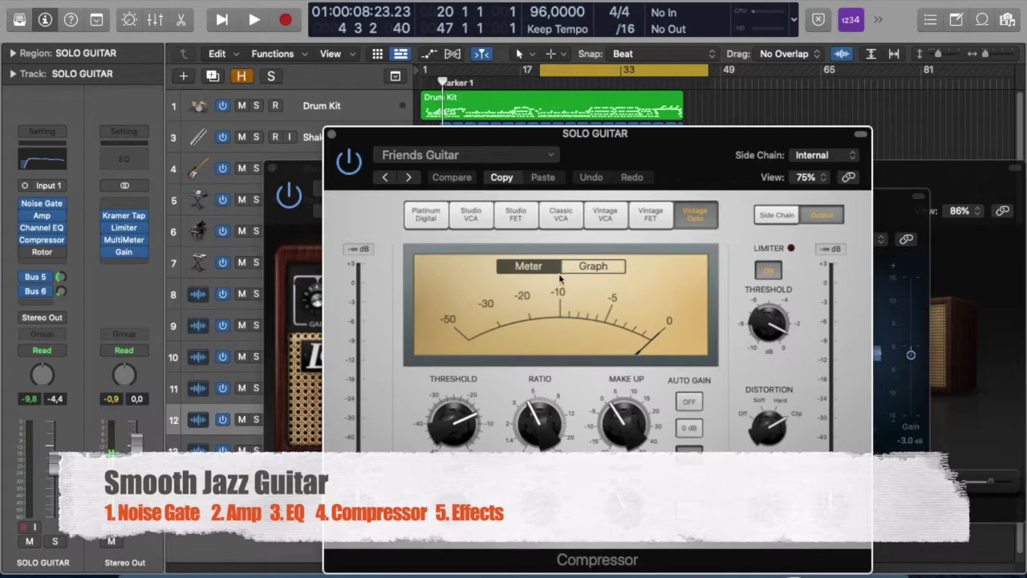
{"action": "left_click", "coordinate": [335, 137]}
{"action": "left_click", "coordinate": [357, 191]}
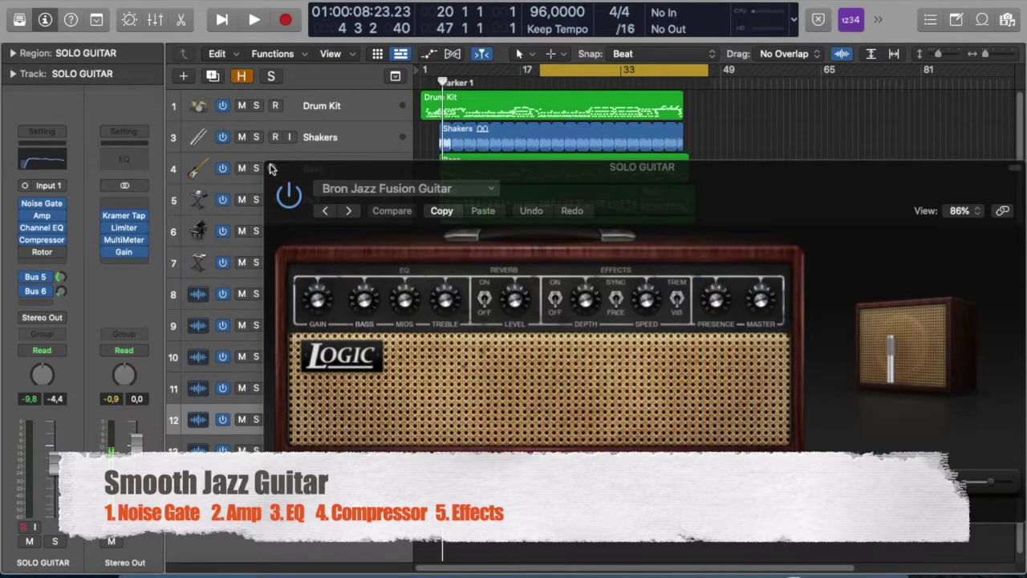
{"action": "left_click", "coordinate": [270, 169]}
Check where the SOLO GUITAR's Bus 5 send is routed and inspect its Rotor Cabinet settings.
{"action": "left_click", "coordinate": [35, 276]}
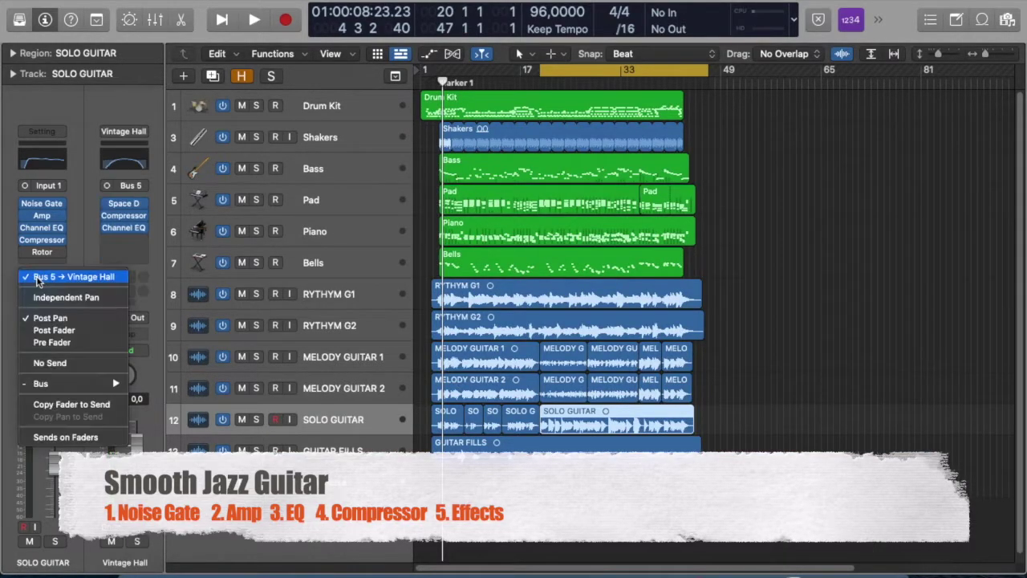
{"action": "left_click", "coordinate": [97, 102]}
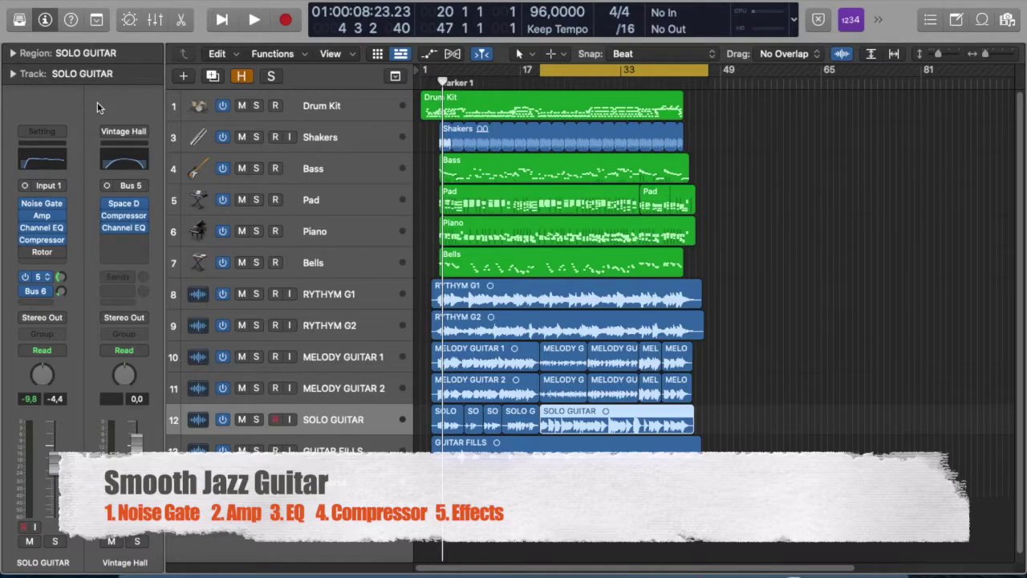
{"action": "mouse_move", "coordinate": [42, 255]}
{"action": "left_click", "coordinate": [43, 255]}
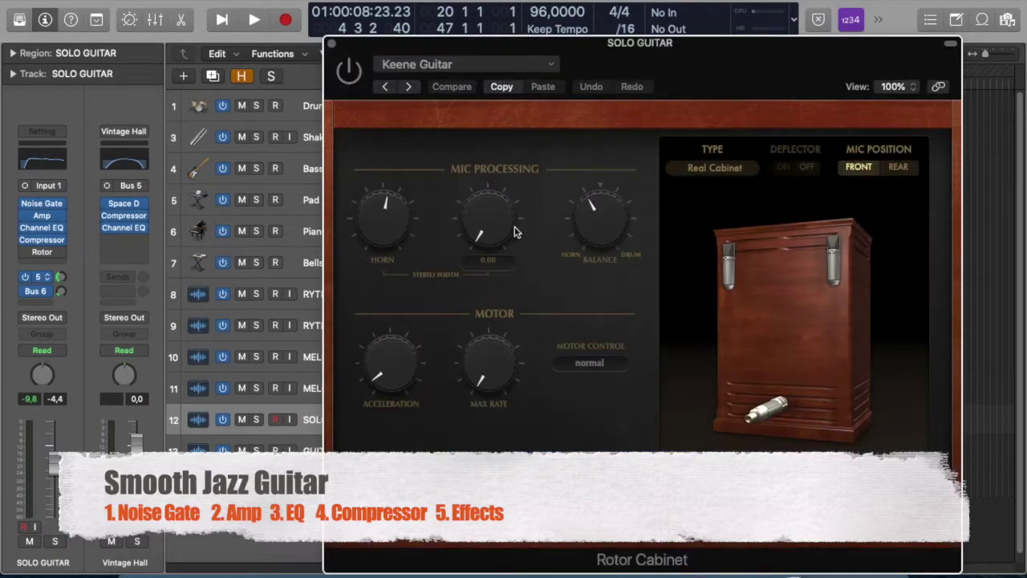
{"action": "left_click_drag", "start_coordinate": [615, 51], "coordinate": [512, 32]}
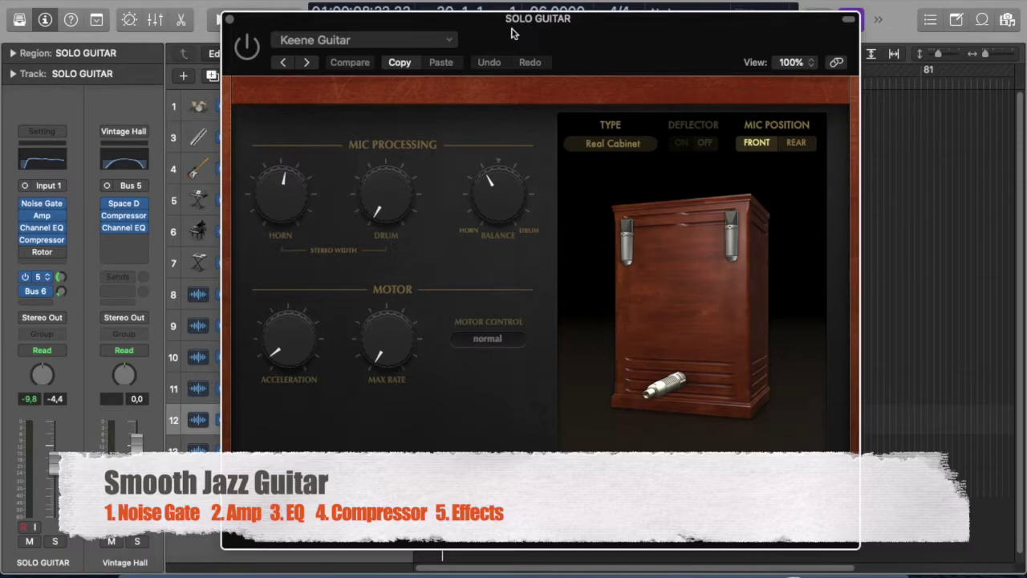
{"action": "left_click", "coordinate": [229, 20]}
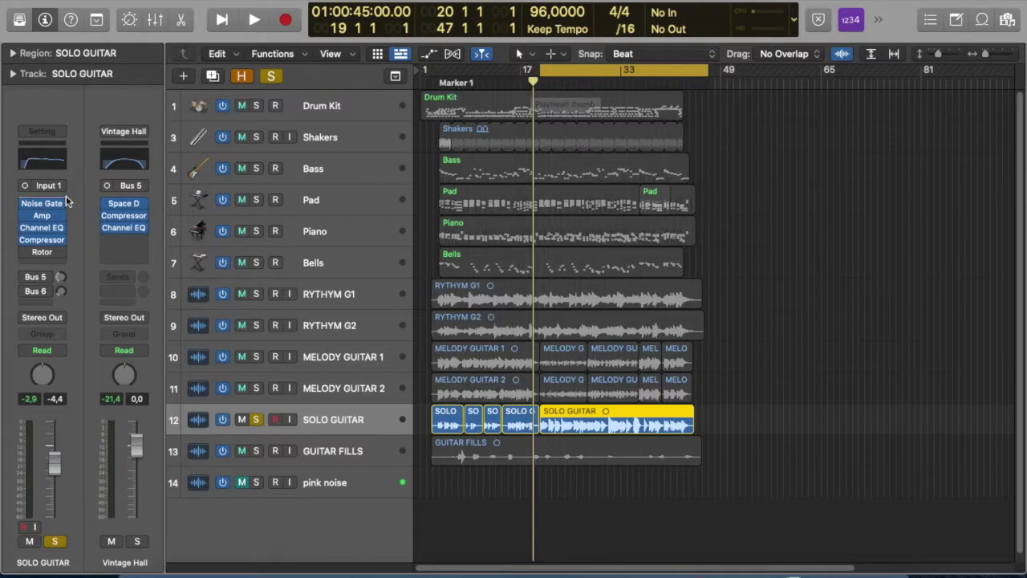
Bypass the active inserts on the soloed SOLO GUITAR track and play it dry from bar 20.
{"action": "left_click", "coordinate": [26, 228]}
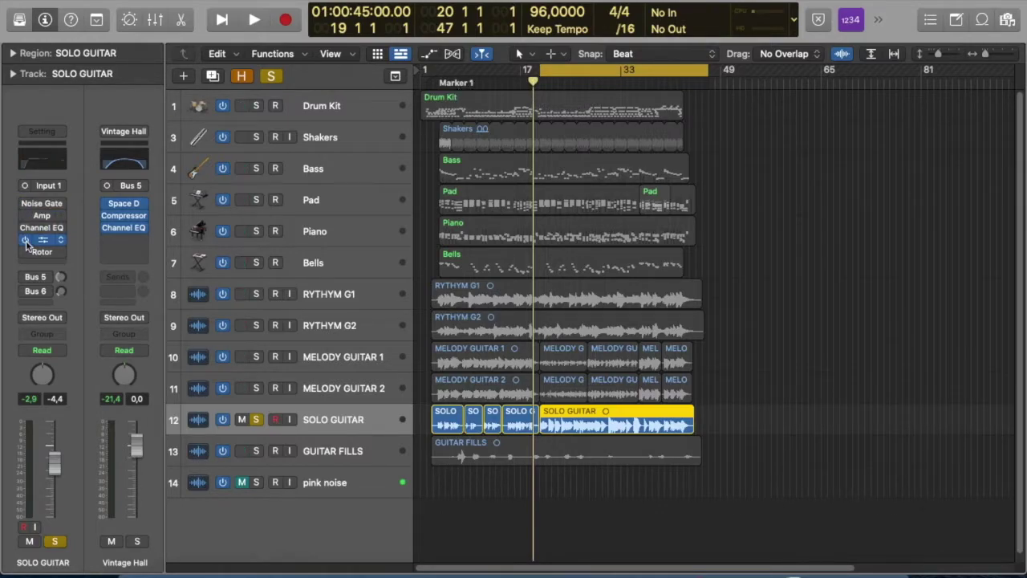
{"action": "mouse_move", "coordinate": [23, 207]}
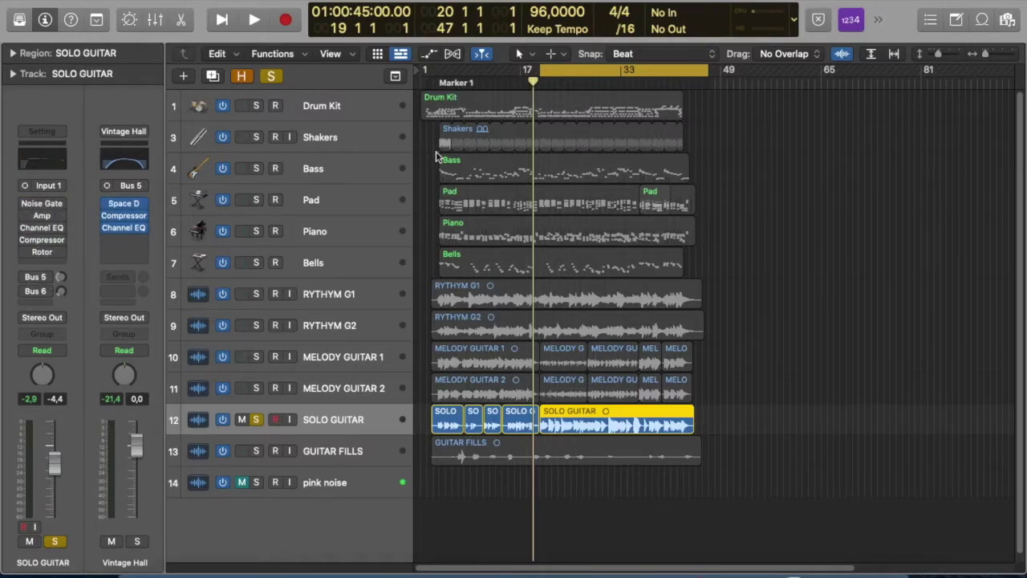
{"action": "left_click_drag", "start_coordinate": [533, 83], "coordinate": [542, 83]}
{"action": "key", "text": "space"}
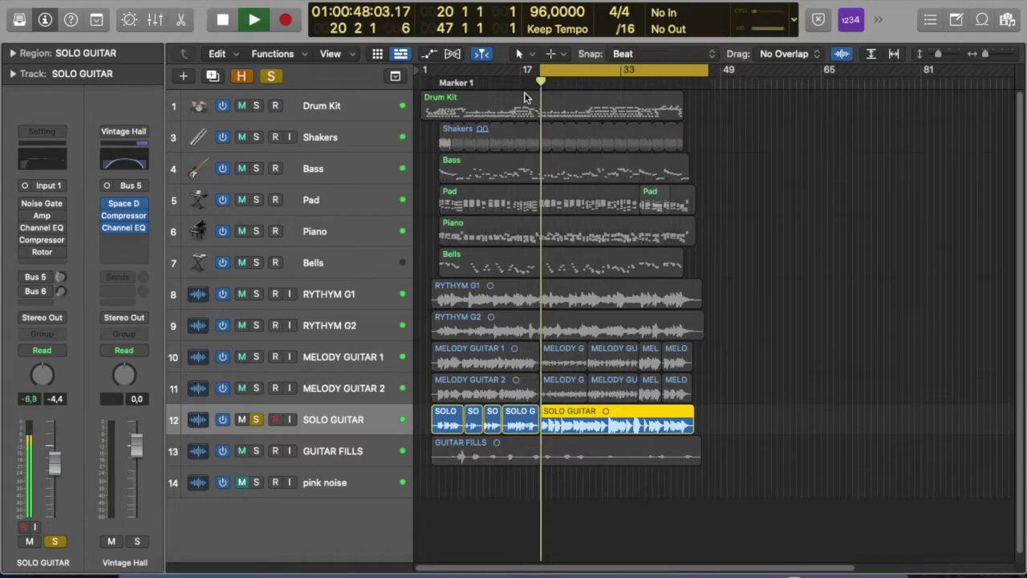
Re-enable the SOLO GUITAR's Noise Gate, Amp, Channel EQ, Compressor and its Bus 5 and Bus 6 sends one after another during playback.
{"action": "left_click", "coordinate": [36, 207]}
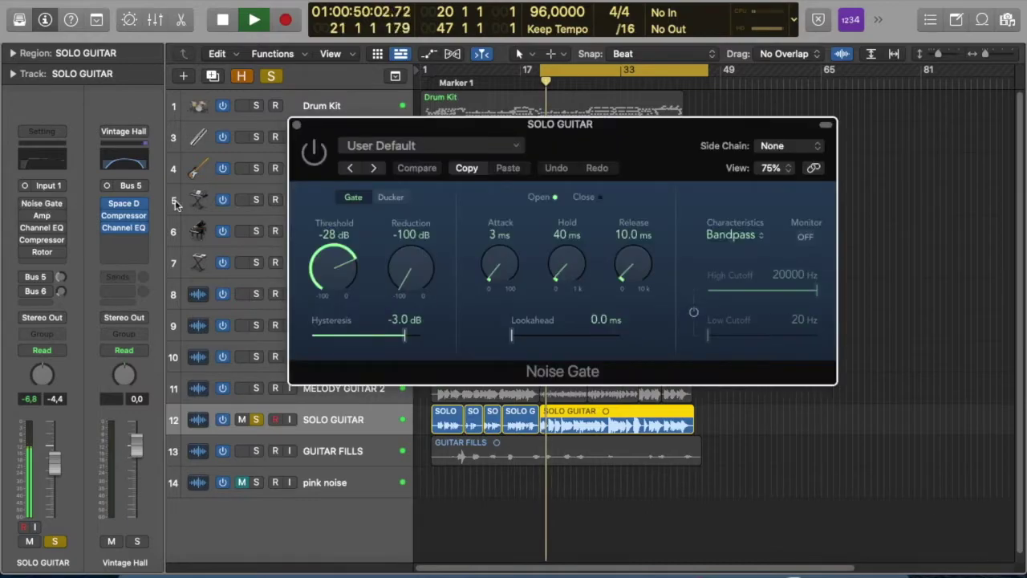
{"action": "left_click", "coordinate": [315, 152]}
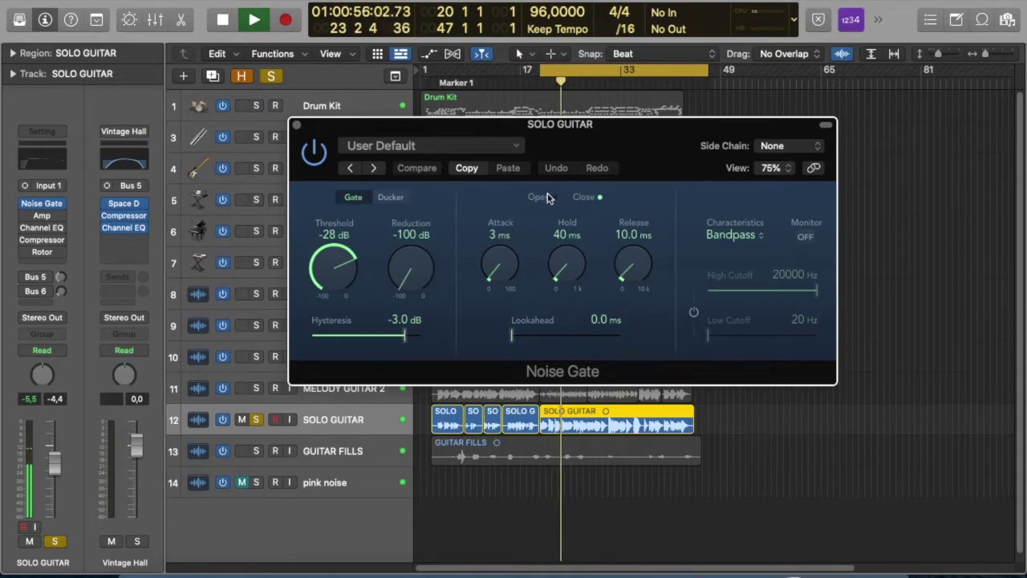
{"action": "left_click", "coordinate": [41, 215]}
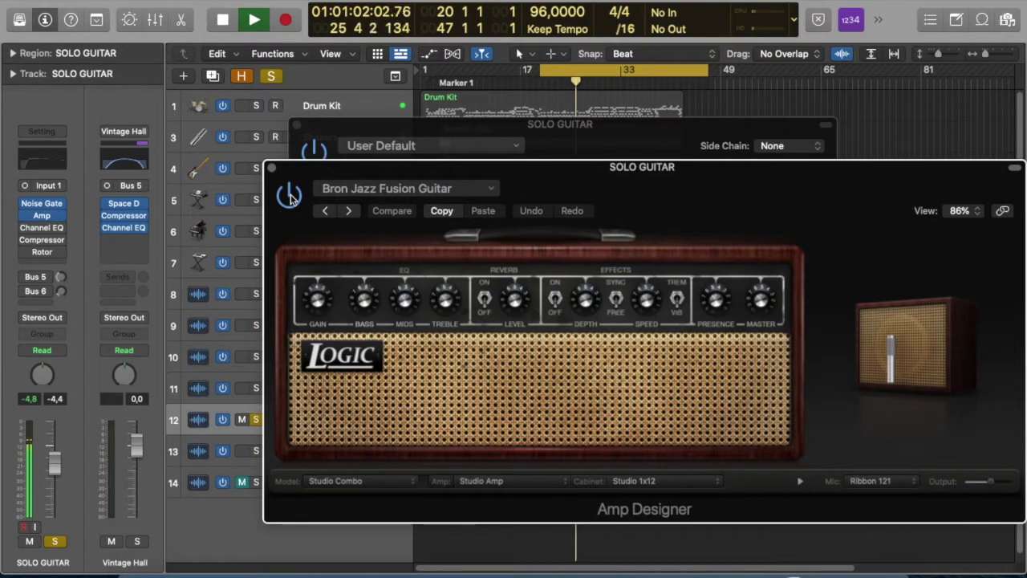
{"action": "left_click", "coordinate": [42, 227]}
{"action": "left_click", "coordinate": [408, 230]}
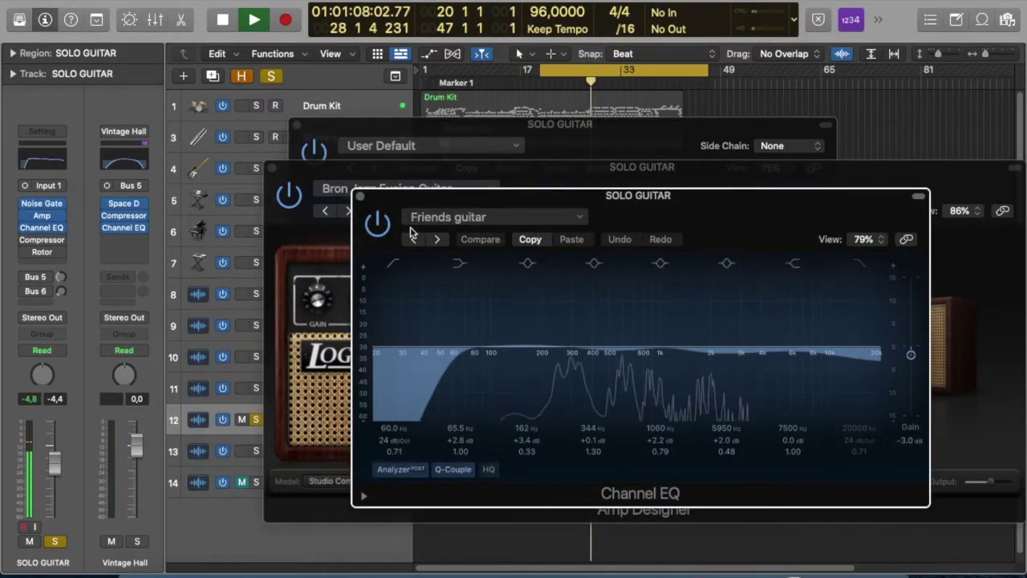
{"action": "left_click", "coordinate": [47, 239]}
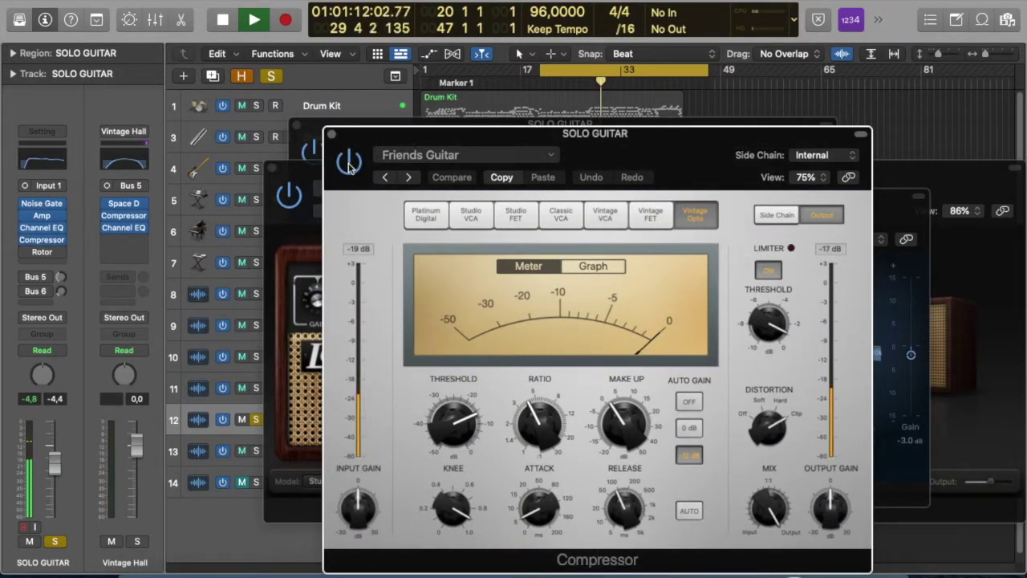
{"action": "left_click", "coordinate": [35, 290]}
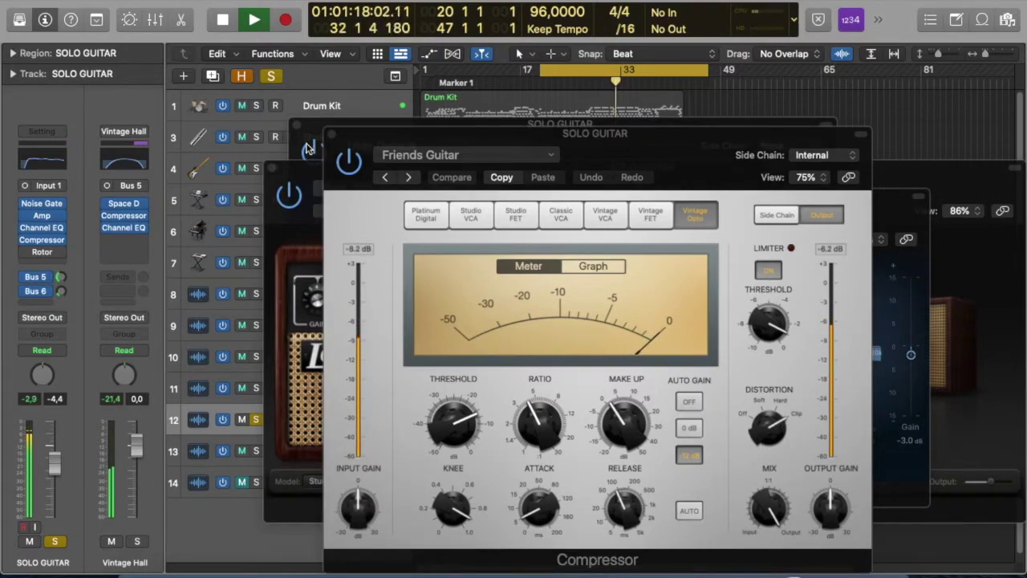
Turn off solo to hear the guitar in the full mix, then stop playback and close its plug-in windows.
{"action": "left_click", "coordinate": [273, 76]}
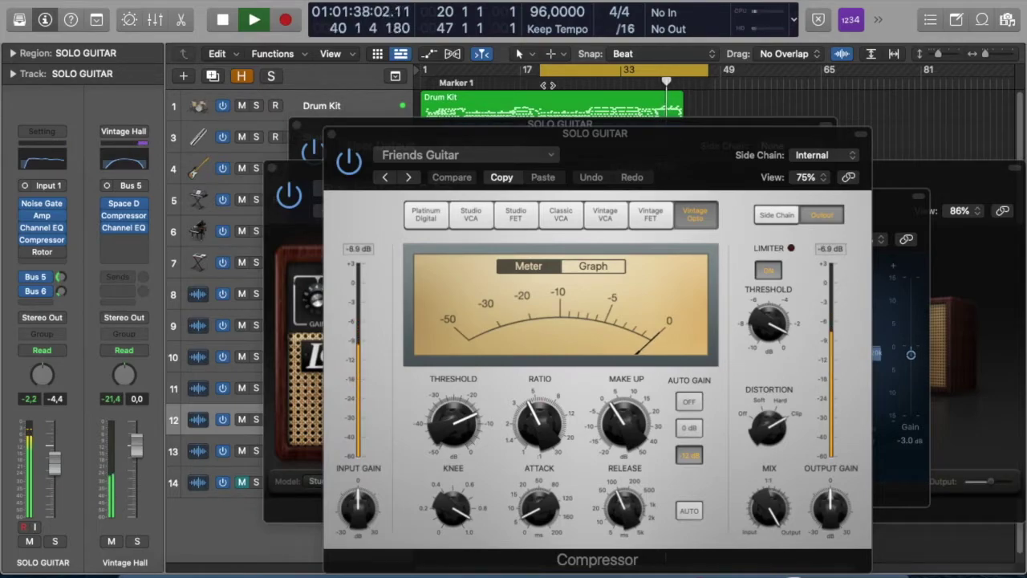
{"action": "key", "text": "space"}
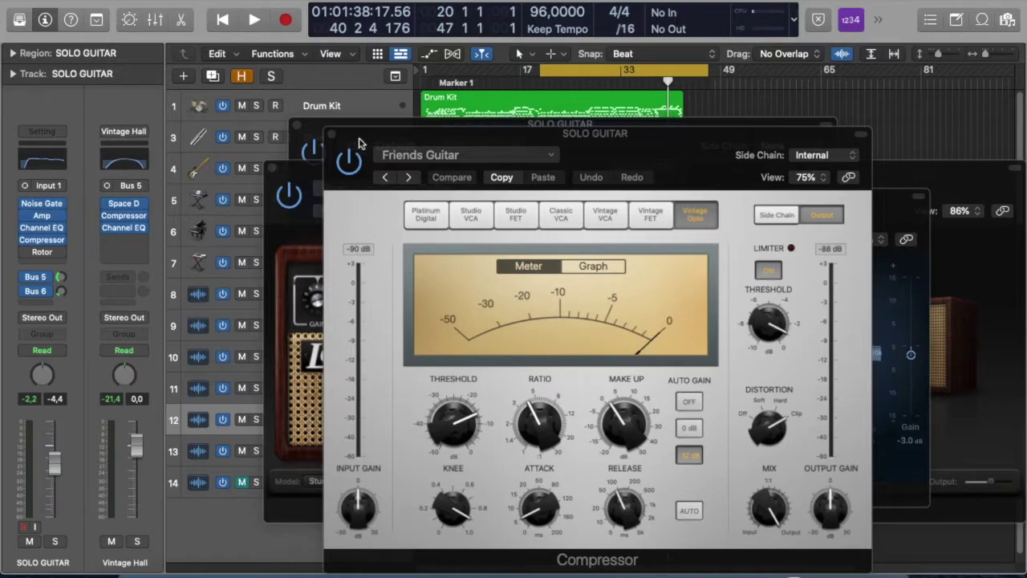
{"action": "left_click", "coordinate": [332, 134]}
{"action": "left_click", "coordinate": [272, 170]}
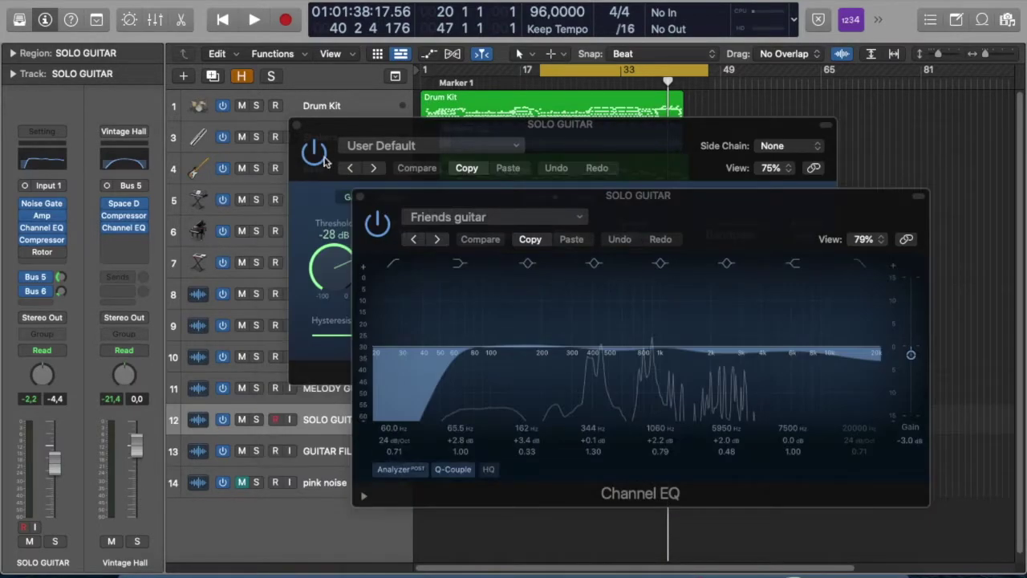
{"action": "left_click", "coordinate": [296, 126]}
{"action": "left_click", "coordinate": [362, 198]}
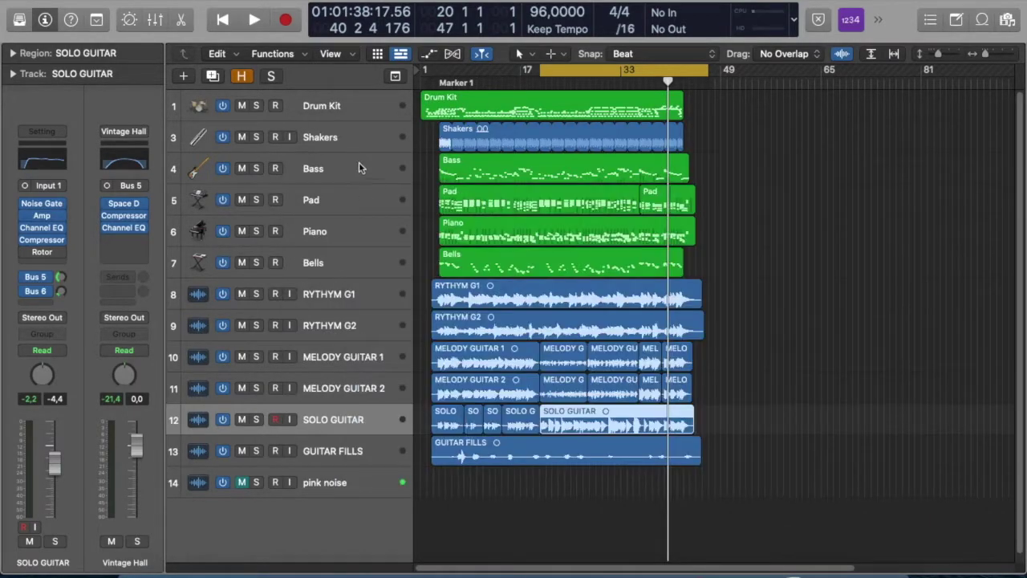
Open the Drum Kit track's TDR Kotelnikov compressor, solo the track and bypass the compressor.
{"action": "left_click", "coordinate": [345, 106]}
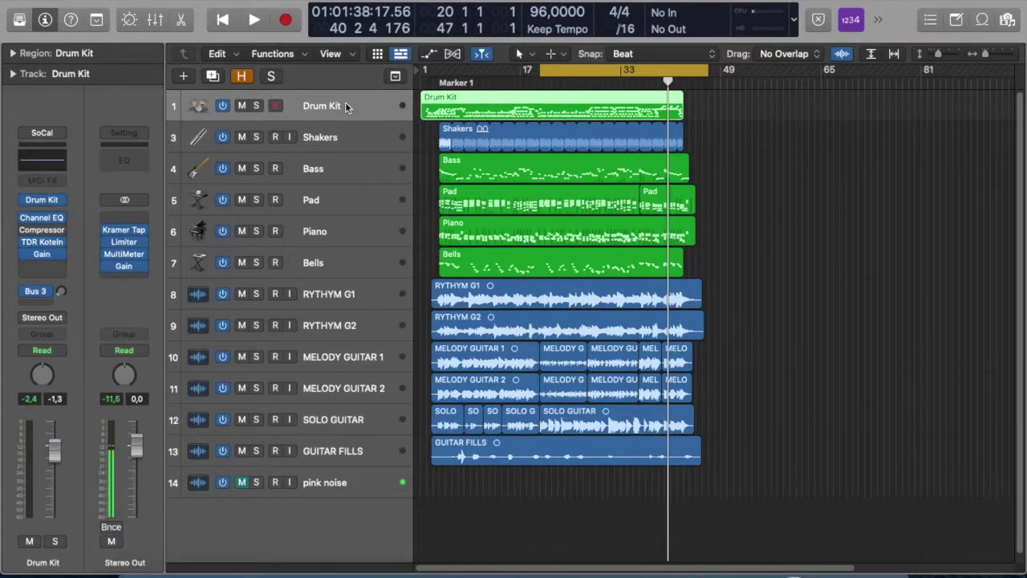
{"action": "left_click", "coordinate": [43, 246]}
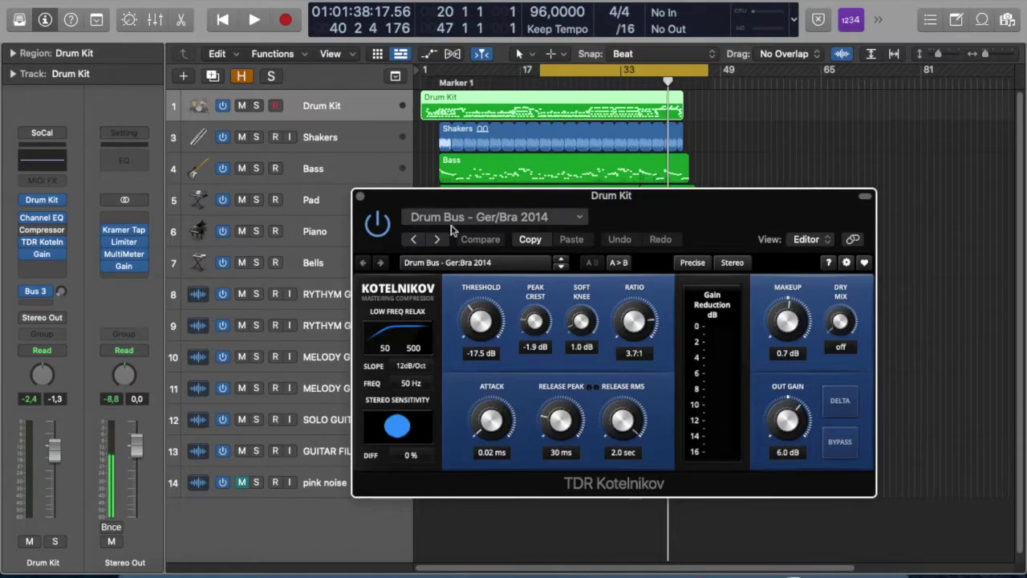
{"action": "left_click_drag", "start_coordinate": [630, 204], "coordinate": [578, 160]}
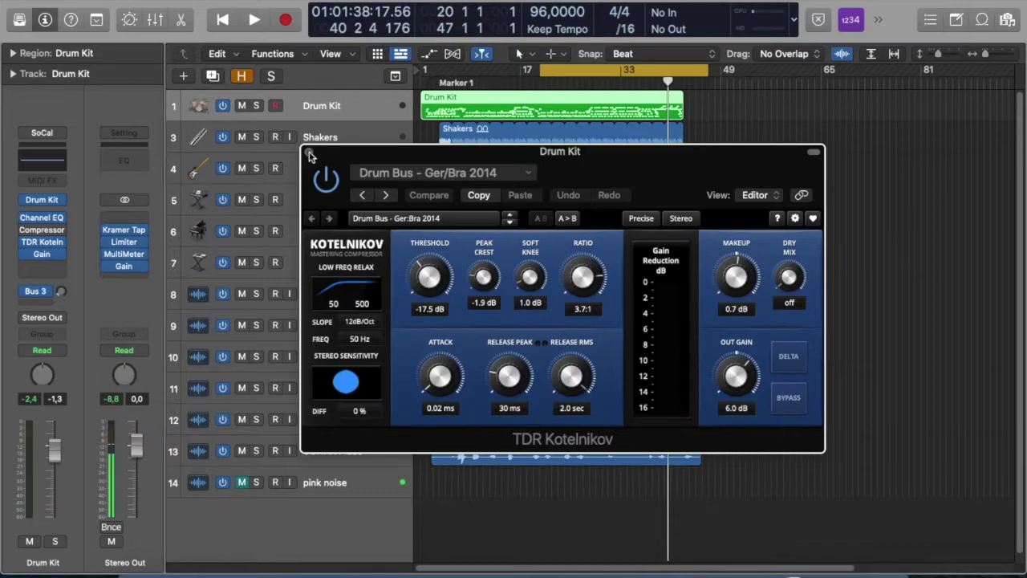
{"action": "left_click", "coordinate": [257, 106]}
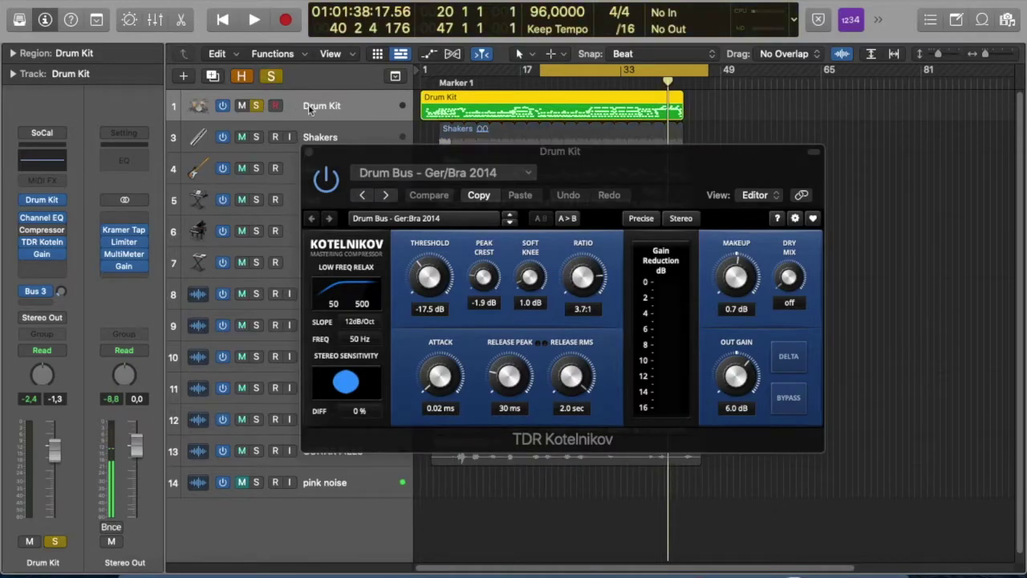
{"action": "left_click", "coordinate": [329, 177]}
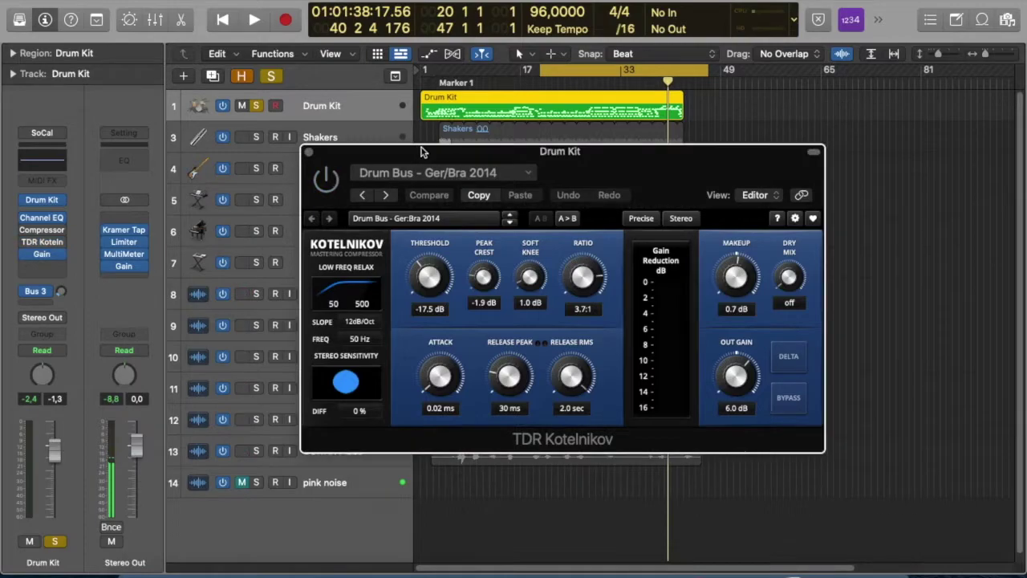
Play the soloed Drum Kit, switch its TDR Kotelnikov compressor back on for comparison, and display its Bus 3 reverb channel.
{"action": "key", "text": "space"}
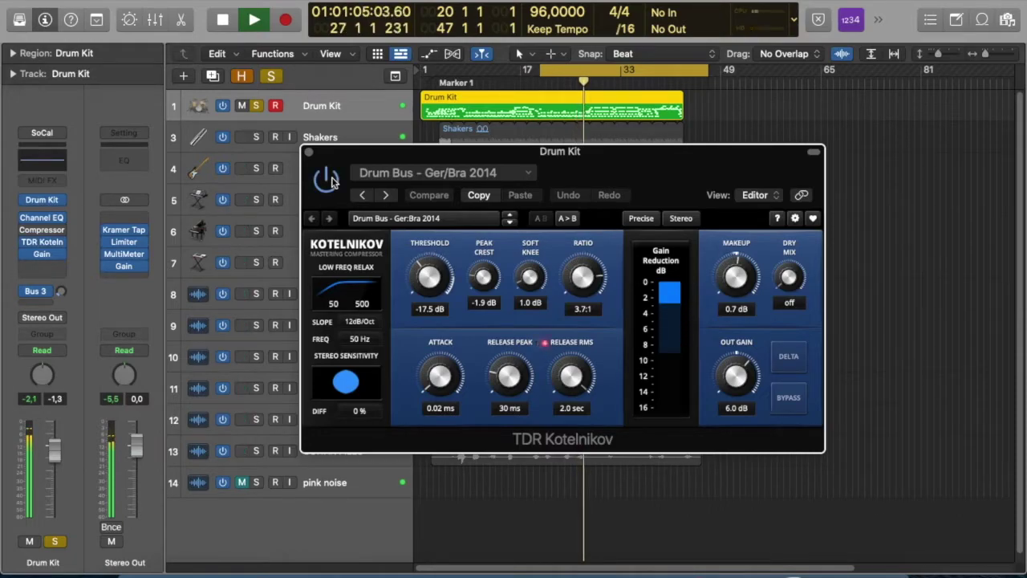
{"action": "key", "text": "space"}
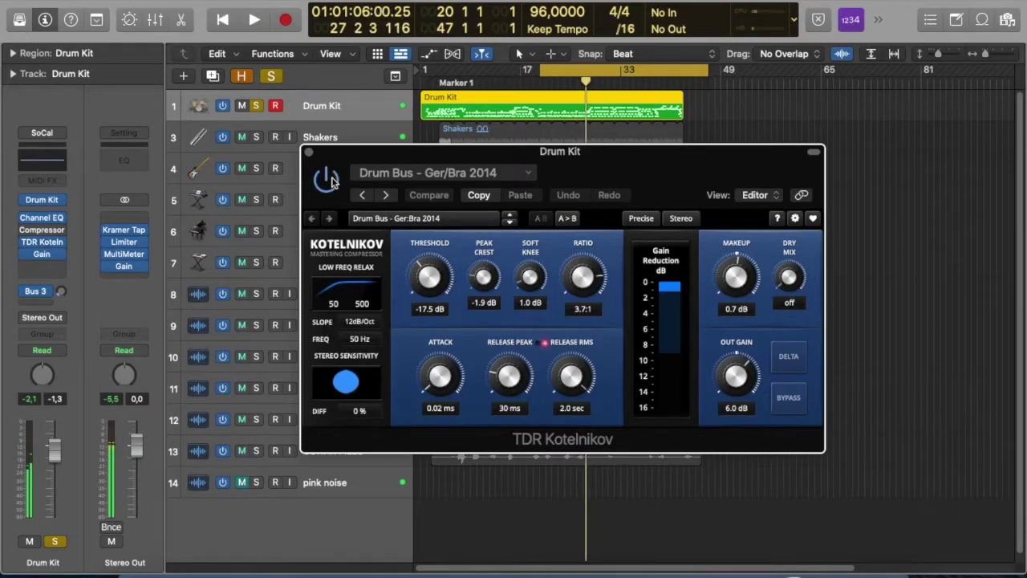
{"action": "left_click", "coordinate": [44, 294]}
{"action": "left_click", "coordinate": [49, 291]}
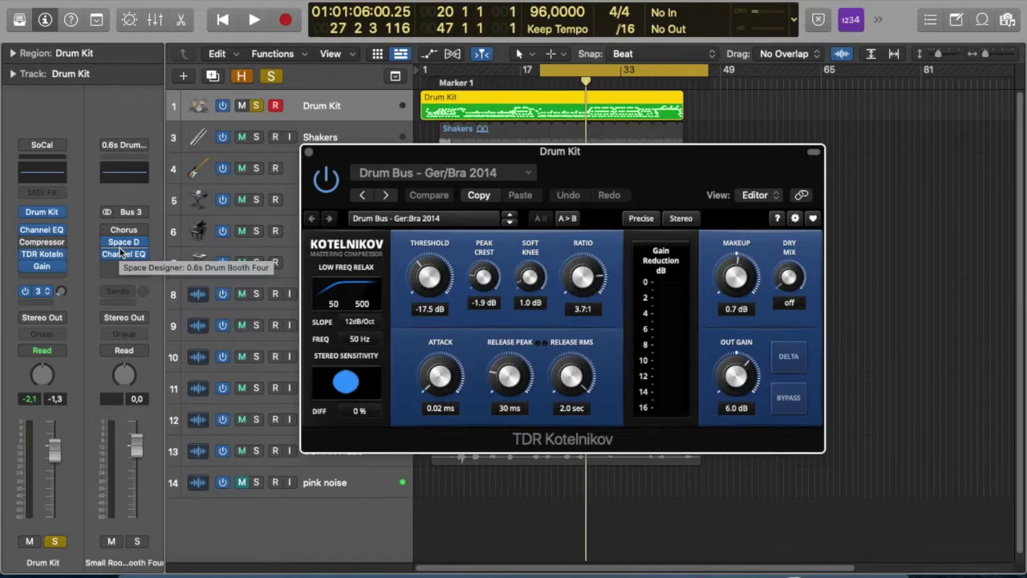
Hide the plug-in windows, clear all solos and show the Drum Kit strip beside Stereo Out again.
{"action": "key", "text": "v"}
{"action": "left_click", "coordinate": [271, 76]}
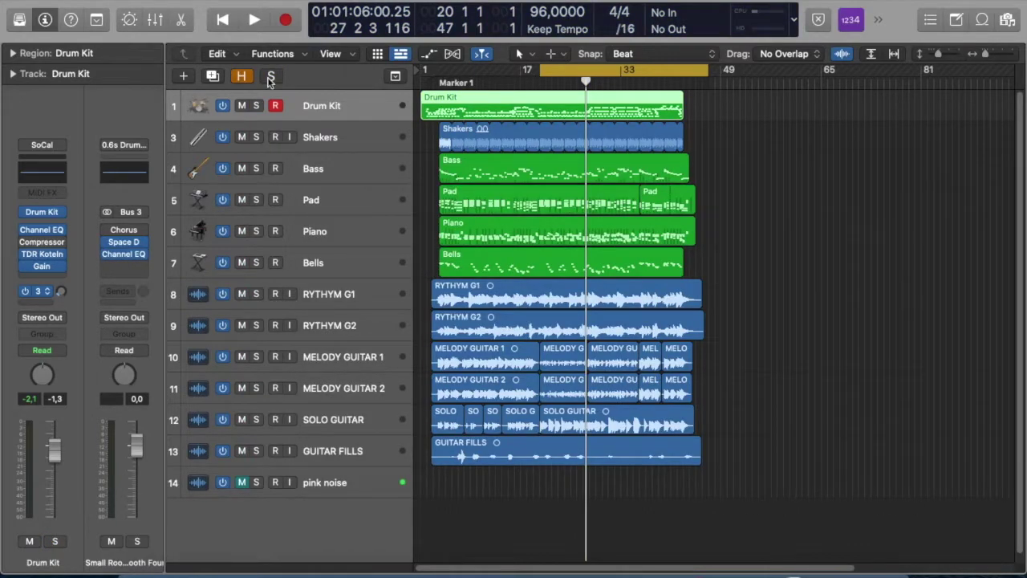
{"action": "left_click", "coordinate": [351, 138]}
{"action": "left_click", "coordinate": [337, 107]}
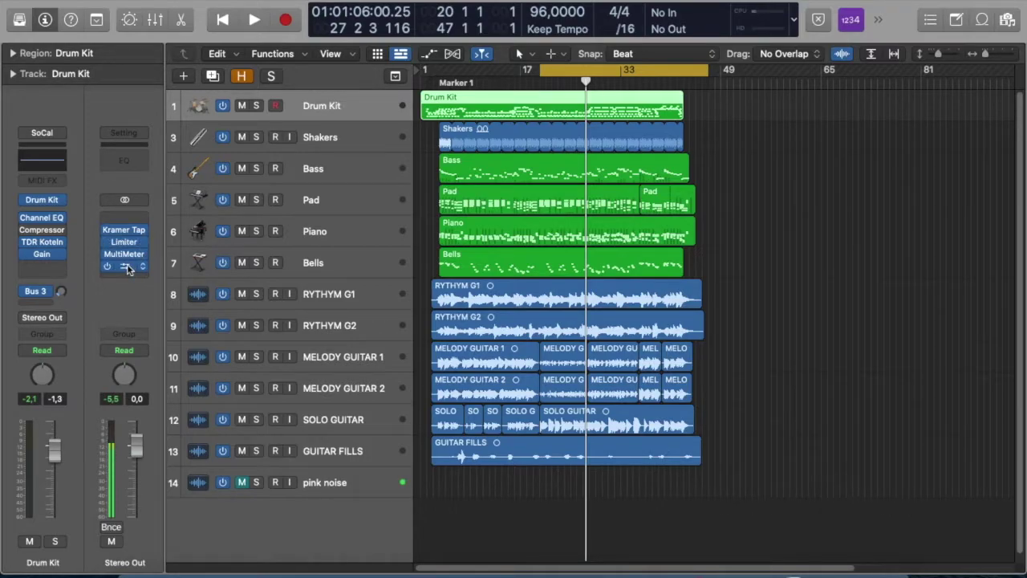
Open the Gain plug-in on Stereo Out and switch Mono on while the full mix plays.
{"action": "left_click", "coordinate": [126, 265]}
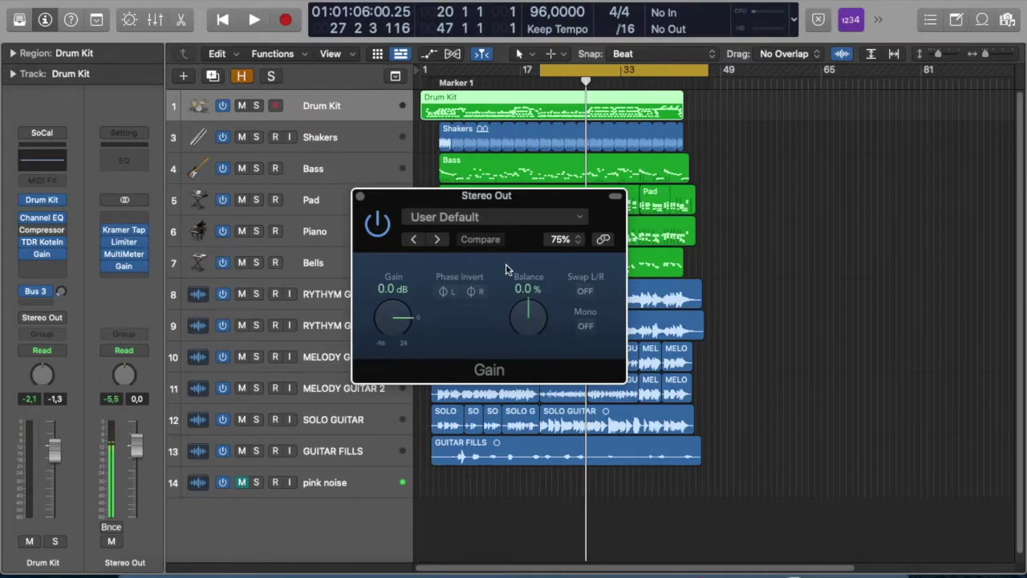
{"action": "left_click_drag", "start_coordinate": [514, 201], "coordinate": [480, 151]}
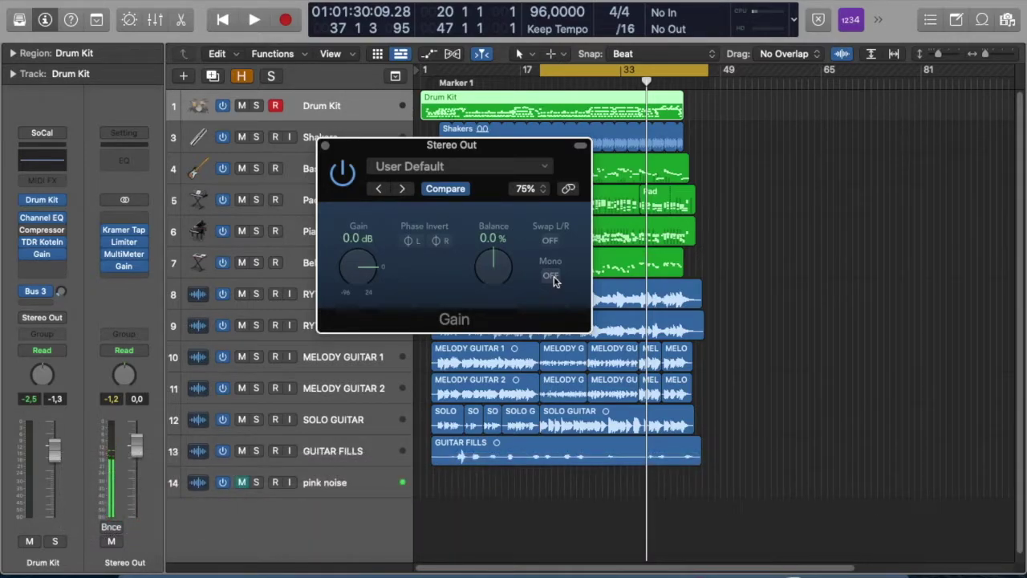
{"action": "key", "text": "space"}
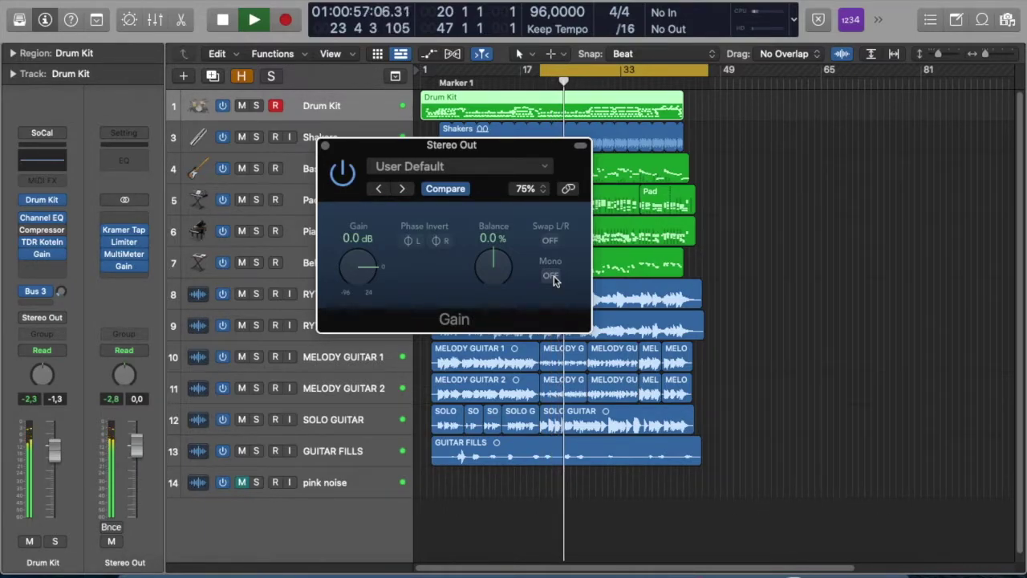
{"action": "left_click", "coordinate": [551, 276]}
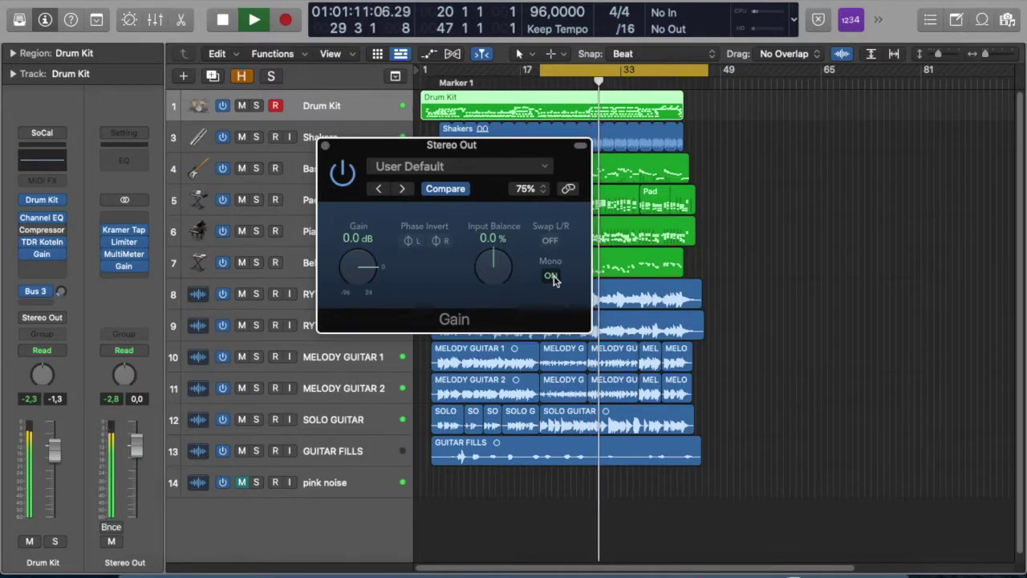
Show the mixer and switch the Gain's Mono off and on again to compare the mix, then stop playback.
{"action": "key", "text": "x"}
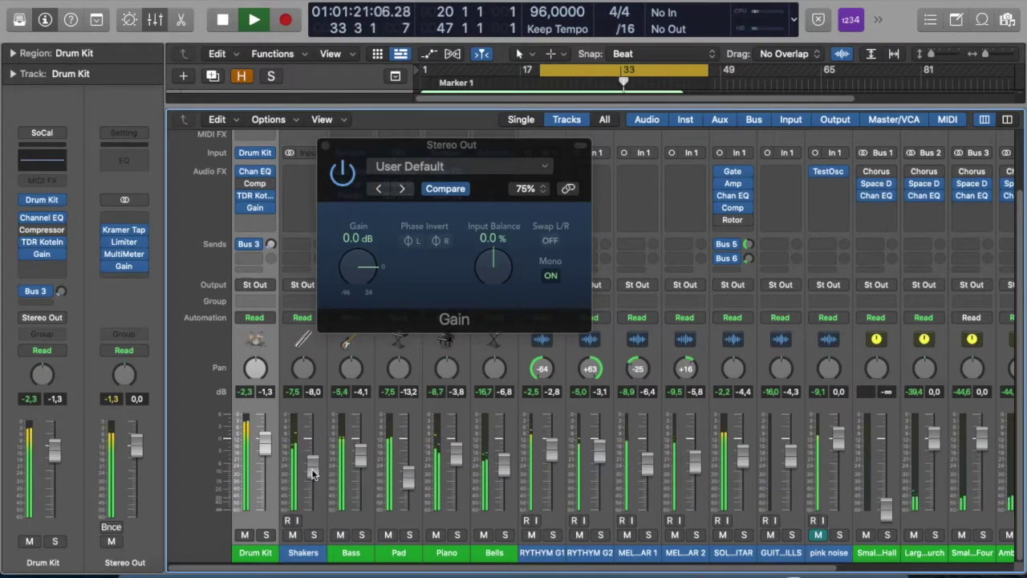
{"action": "left_click", "coordinate": [550, 276]}
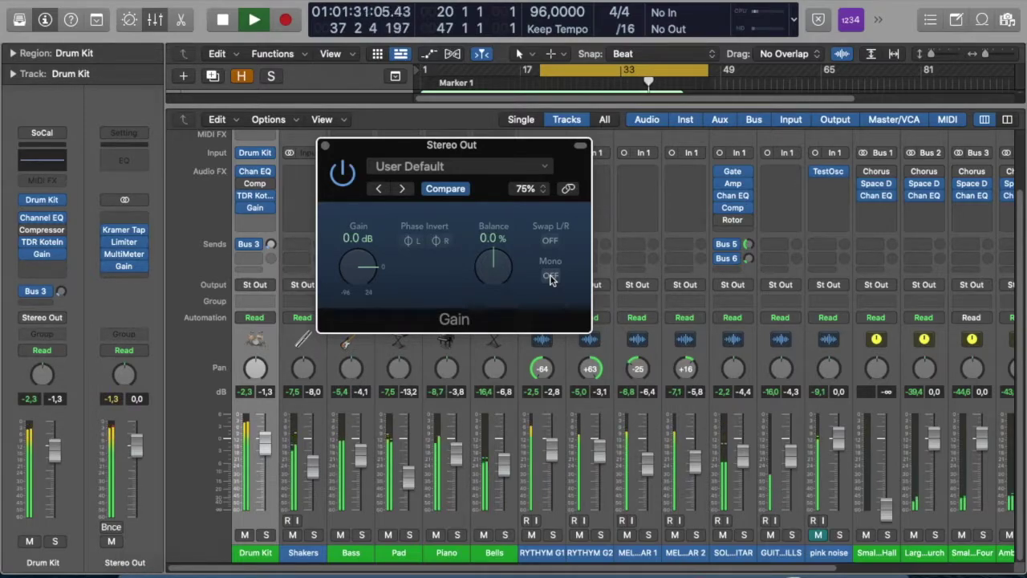
{"action": "left_click", "coordinate": [551, 277]}
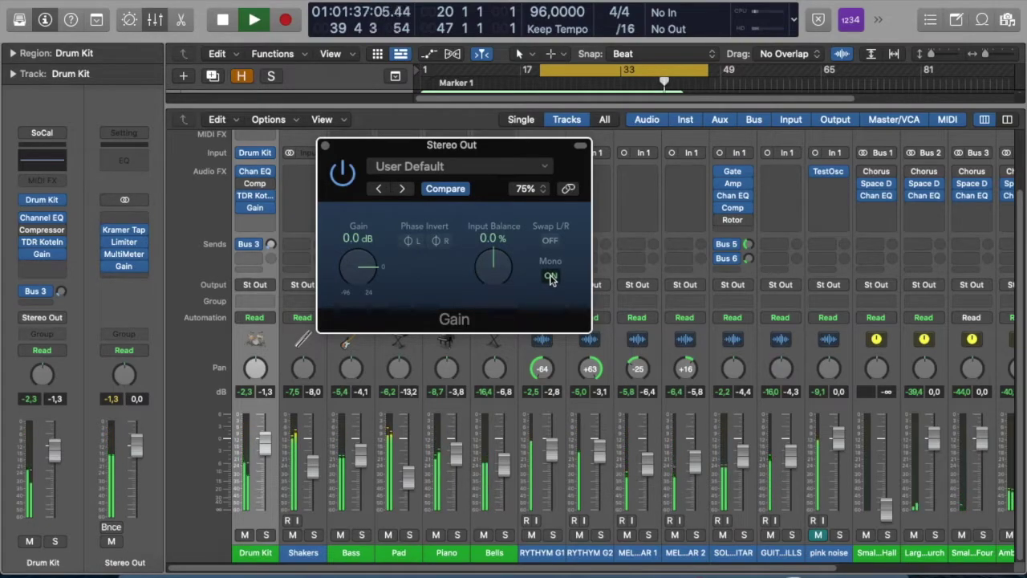
{"action": "key", "text": "space"}
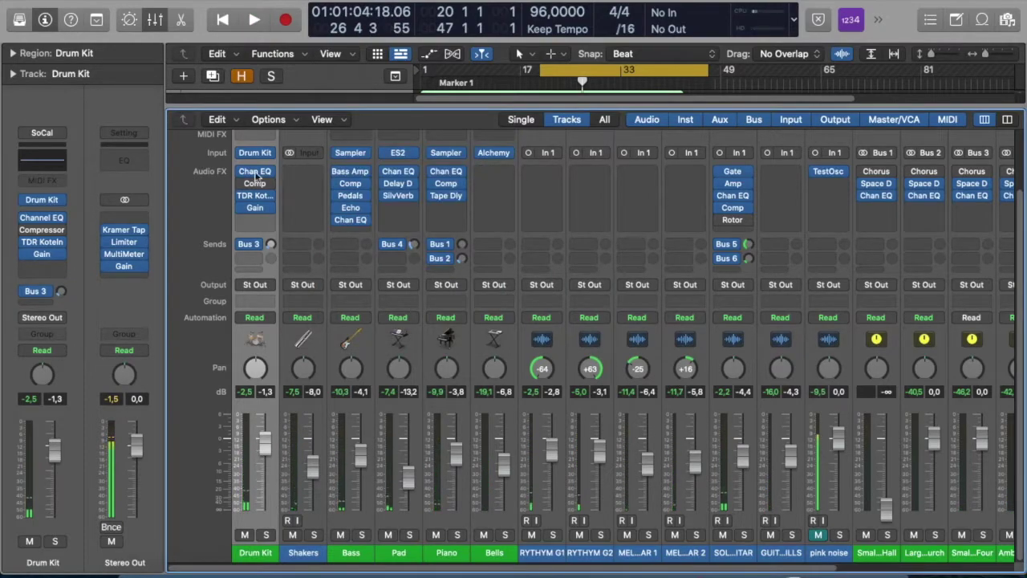
Open Stereo Out's MultiMeter goniometer beside the Gain plug-in and compare the playing mix in stereo and mono.
{"action": "left_click", "coordinate": [125, 257]}
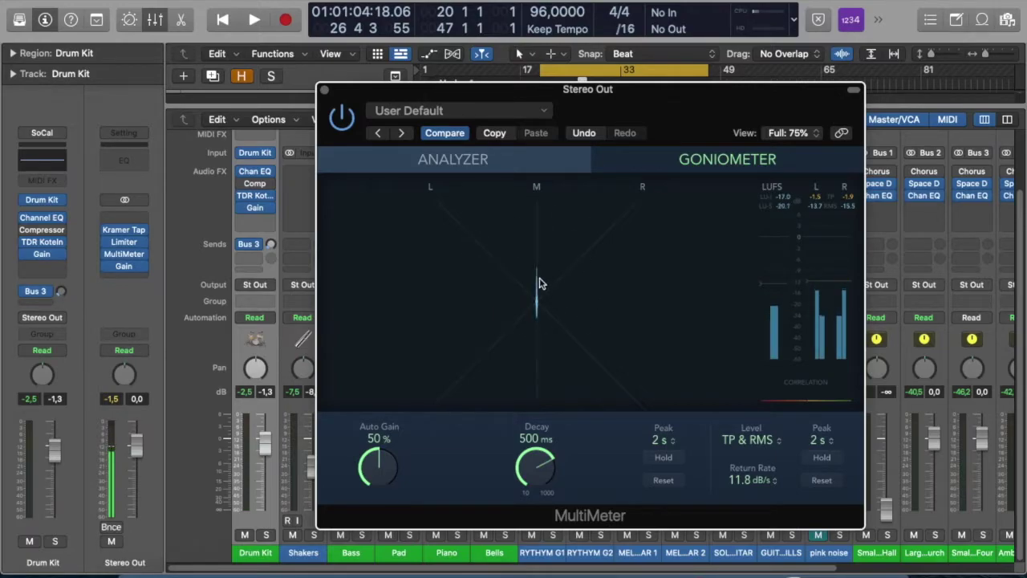
{"action": "left_click", "coordinate": [123, 267]}
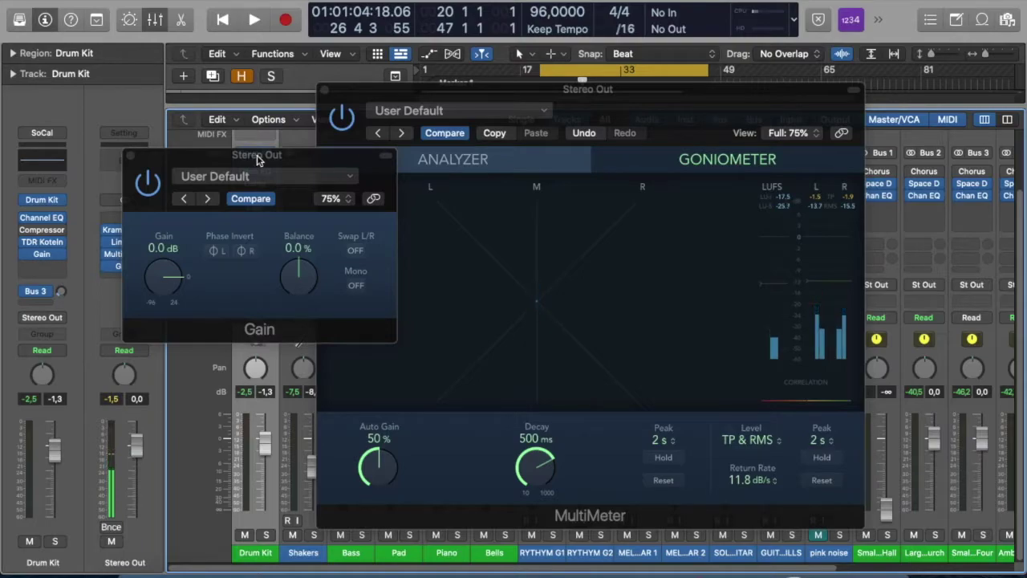
{"action": "key", "text": "space"}
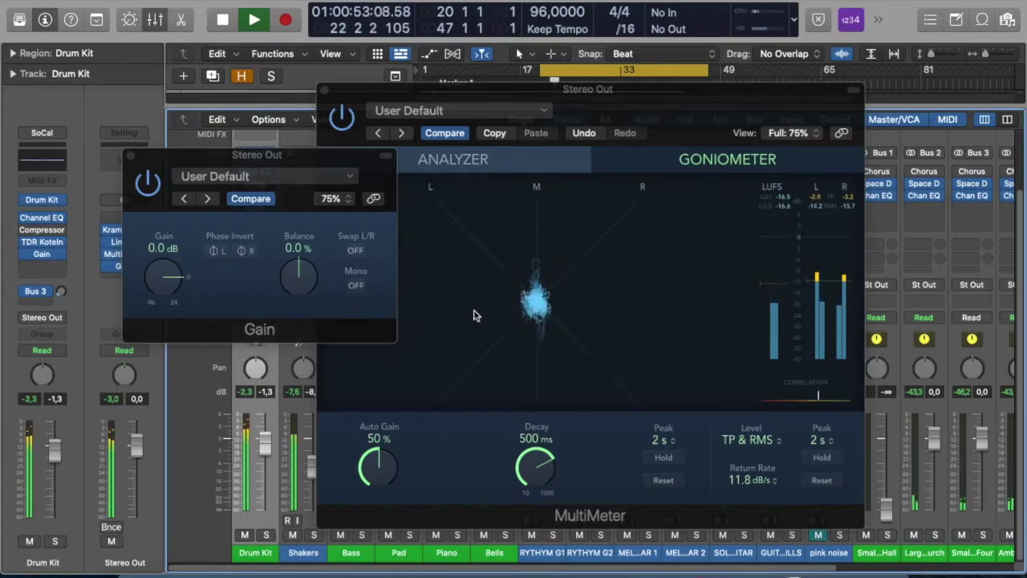
{"action": "left_click", "coordinate": [356, 286]}
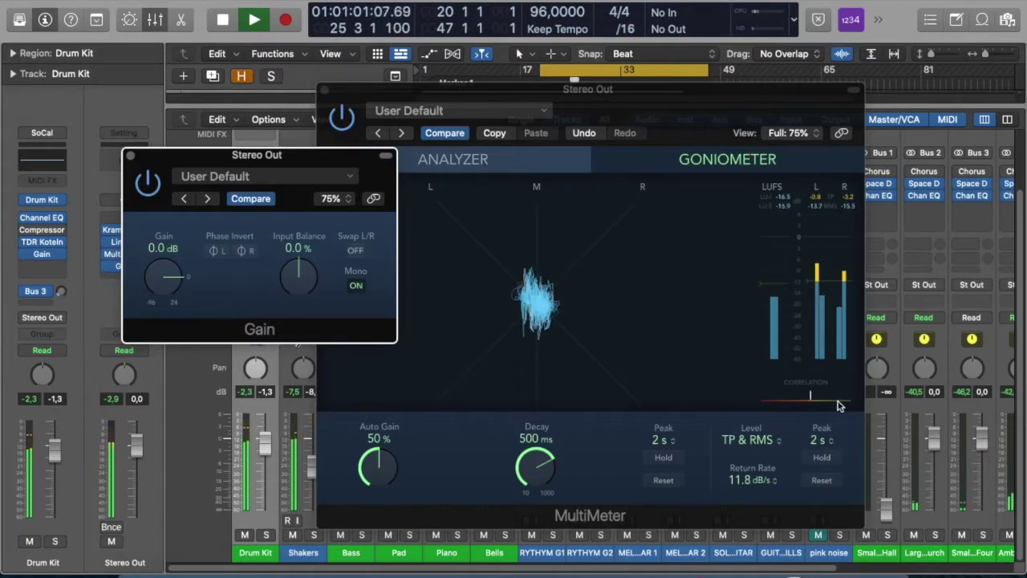
{"action": "left_click", "coordinate": [356, 287]}
{"action": "left_click", "coordinate": [356, 286]}
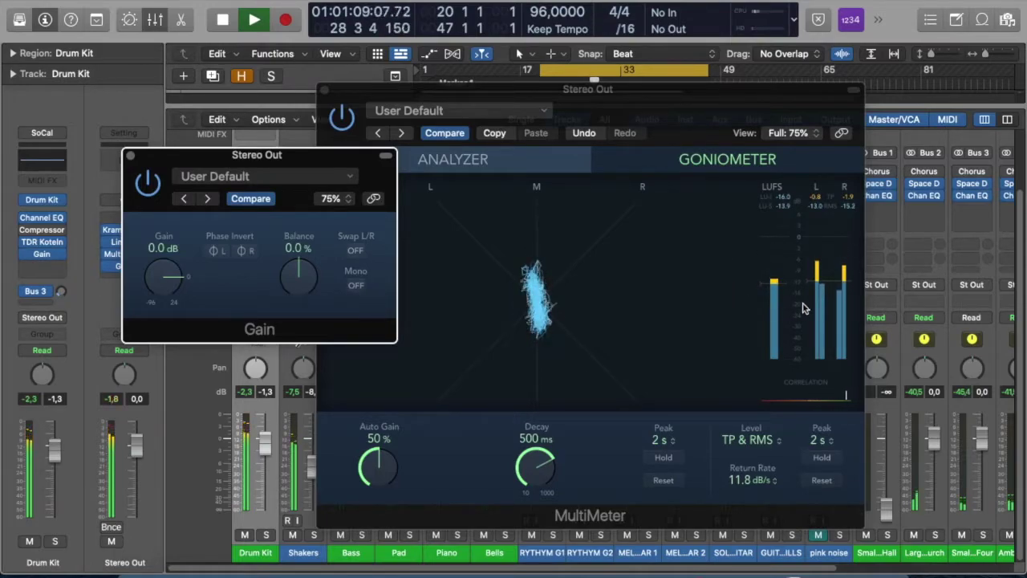
{"action": "key", "text": "space"}
Switch the MultiMeter to its Analyzer, compare the mix's spectrum in mono and stereo, and close both plug-in windows.
{"action": "left_click", "coordinate": [725, 311]}
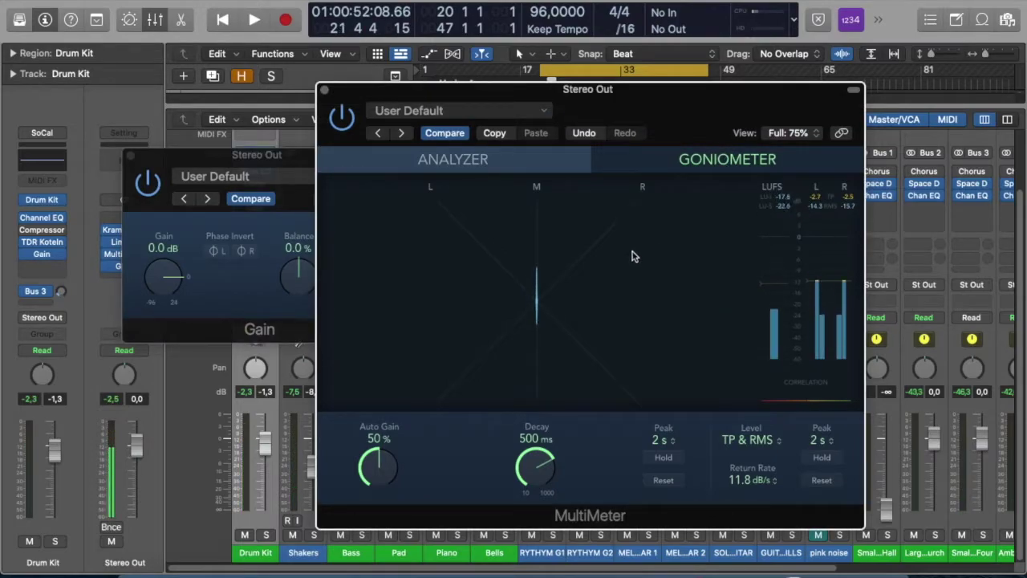
{"action": "left_click", "coordinate": [454, 164]}
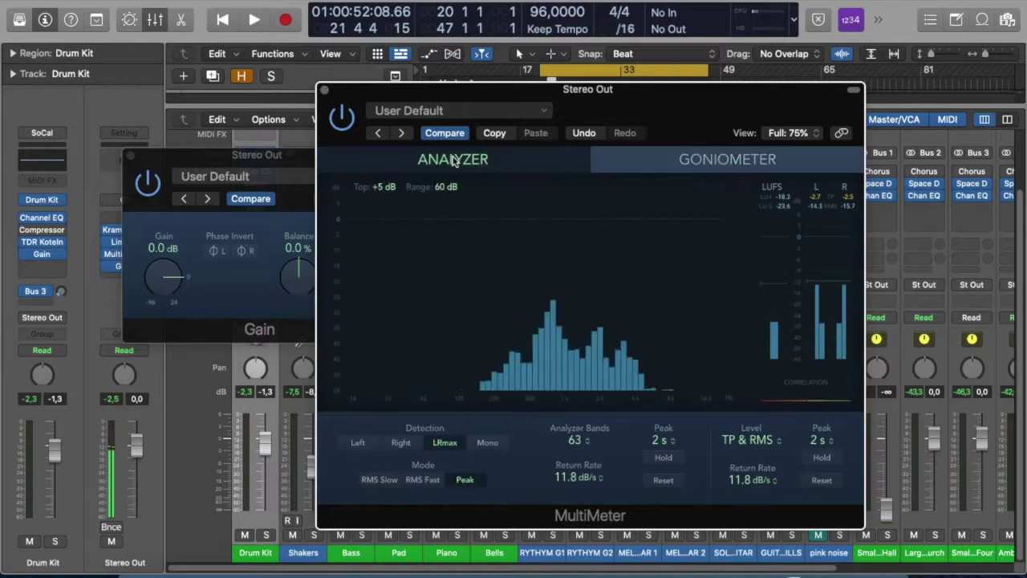
{"action": "key", "text": "space"}
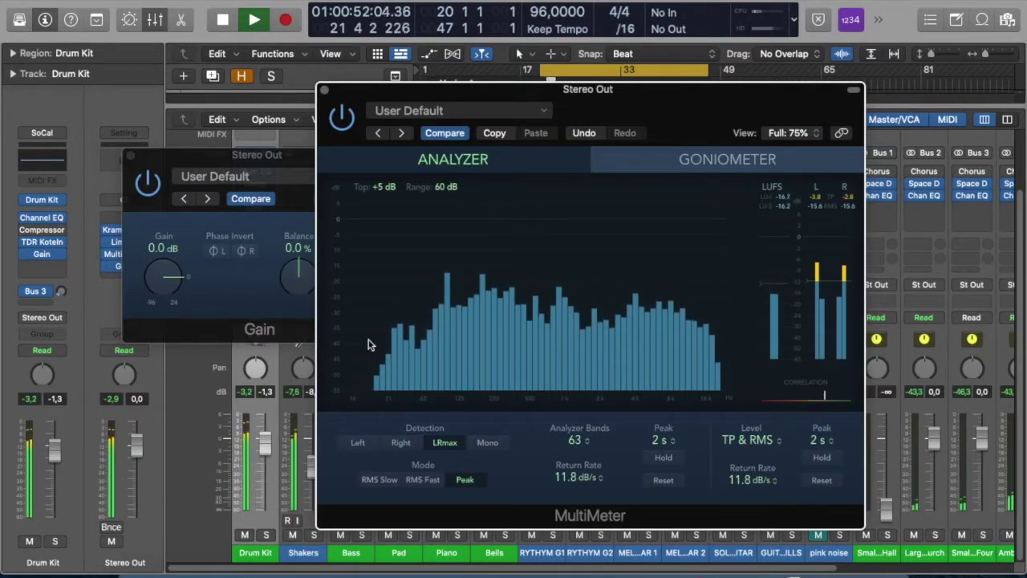
{"action": "left_click", "coordinate": [251, 157]}
{"action": "left_click", "coordinate": [356, 286]}
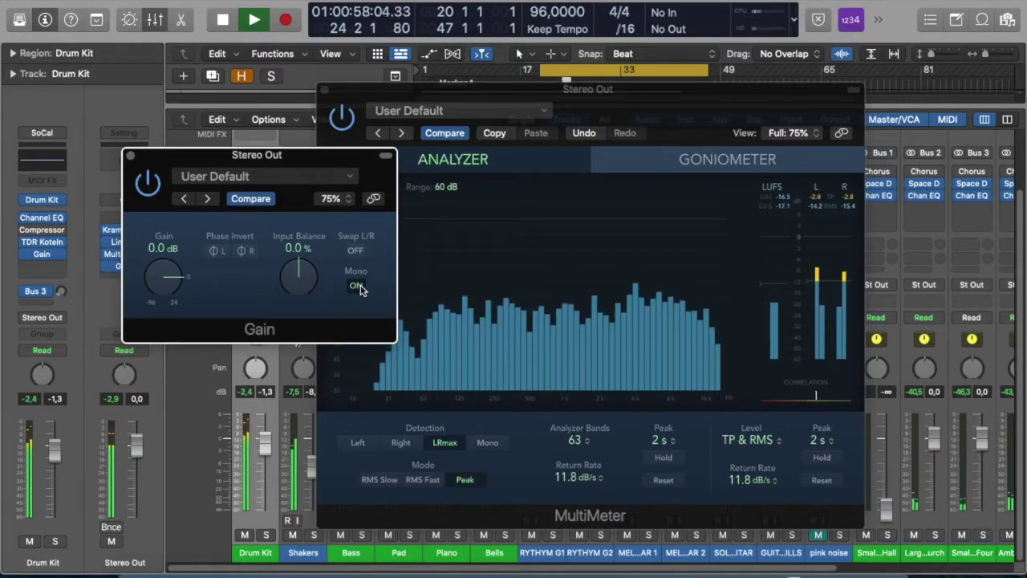
{"action": "left_click", "coordinate": [358, 287]}
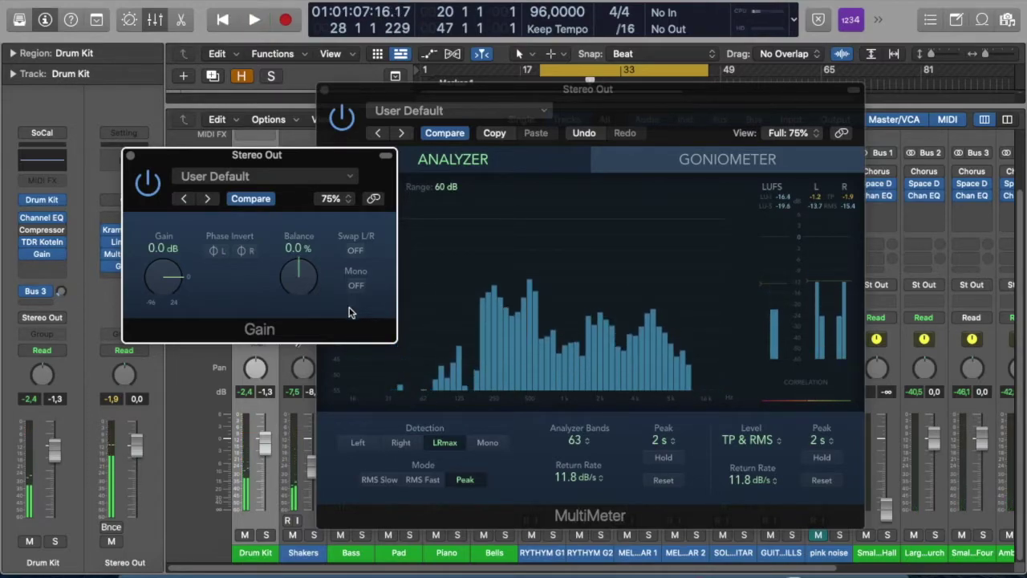
{"action": "left_click", "coordinate": [130, 155]}
{"action": "left_click", "coordinate": [324, 90]}
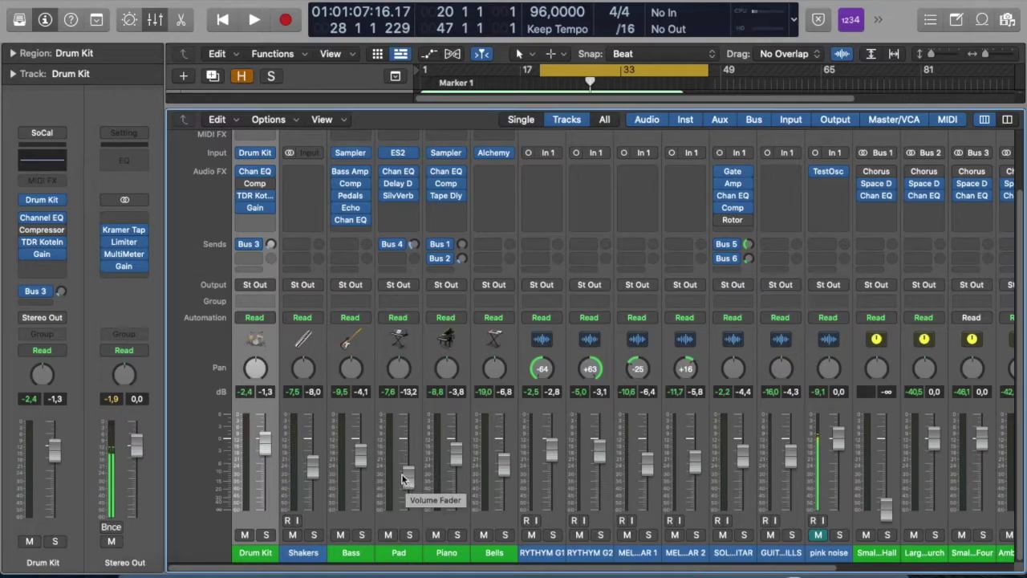
Open the Limiter and the Kramer Tape on Stereo Out to examine their settings, then close the Kramer Tape.
{"action": "left_click", "coordinate": [125, 243]}
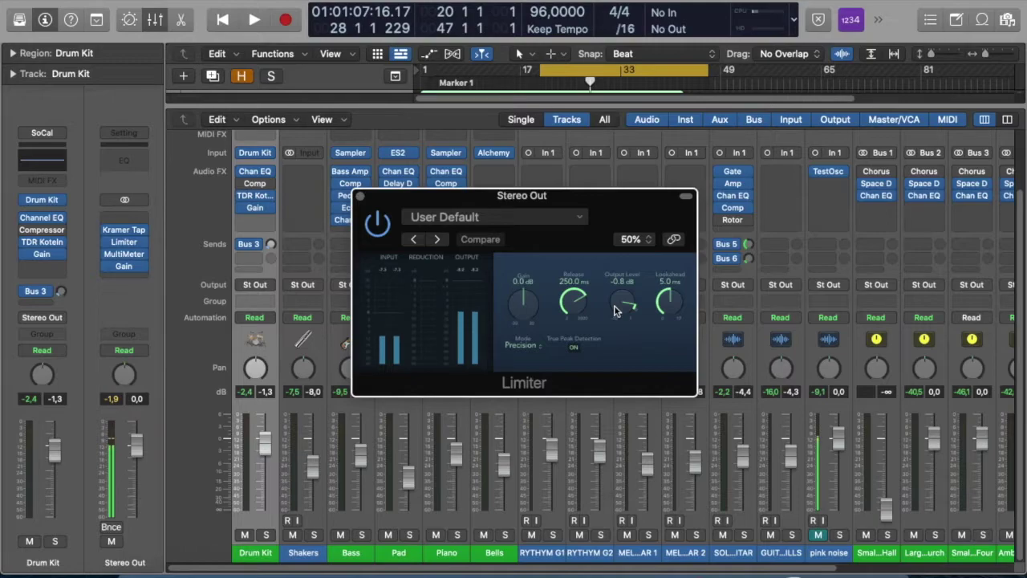
{"action": "left_click", "coordinate": [124, 230]}
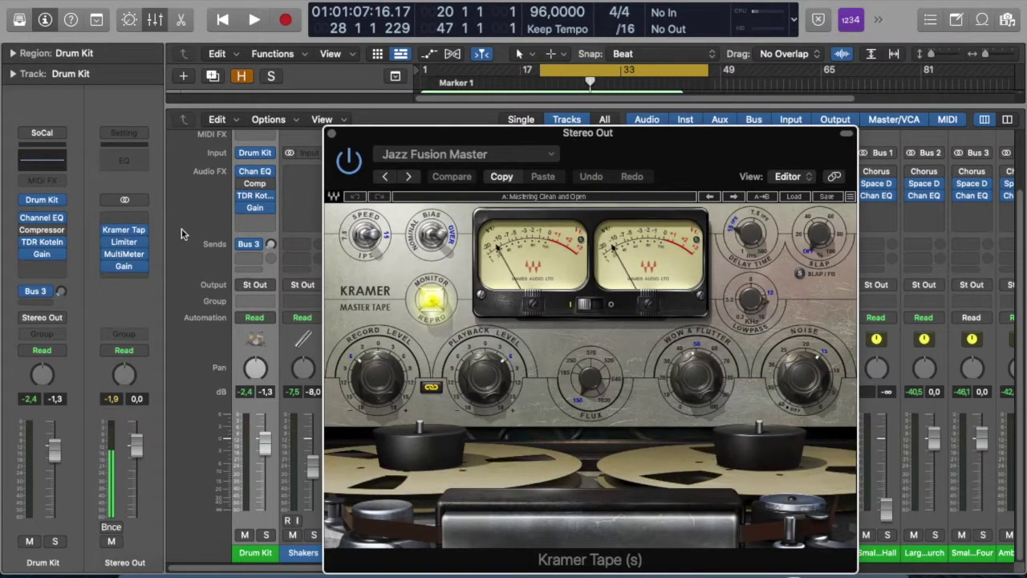
{"action": "left_click_drag", "start_coordinate": [626, 144], "coordinate": [576, 73]}
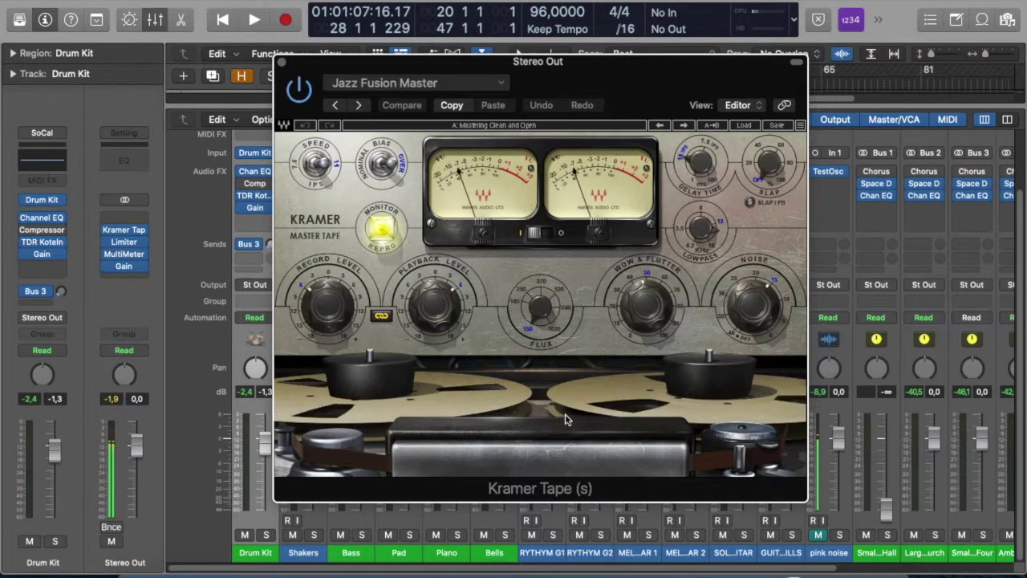
{"action": "left_click", "coordinate": [282, 62]}
Play the full mix and toggle the Stereo Out's Tape Delay on and off to compare its saturation.
{"action": "mouse_move", "coordinate": [108, 233]}
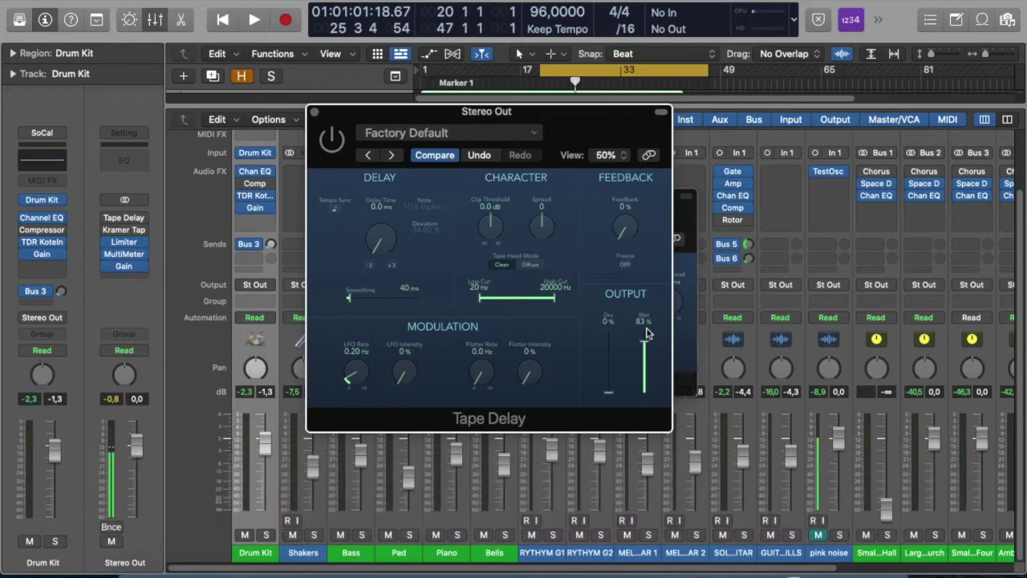
{"action": "key", "text": "space"}
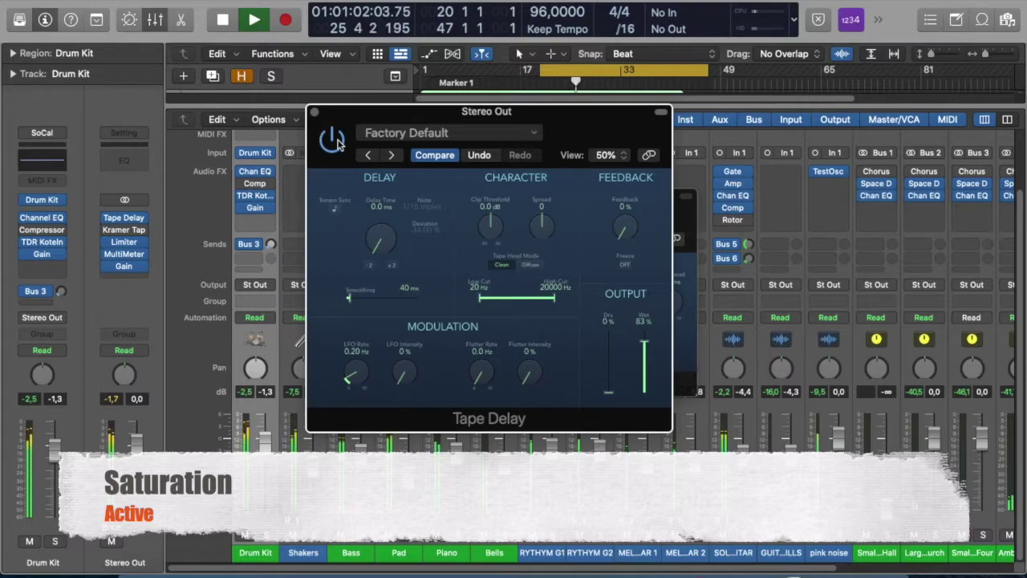
{"action": "left_click", "coordinate": [336, 141]}
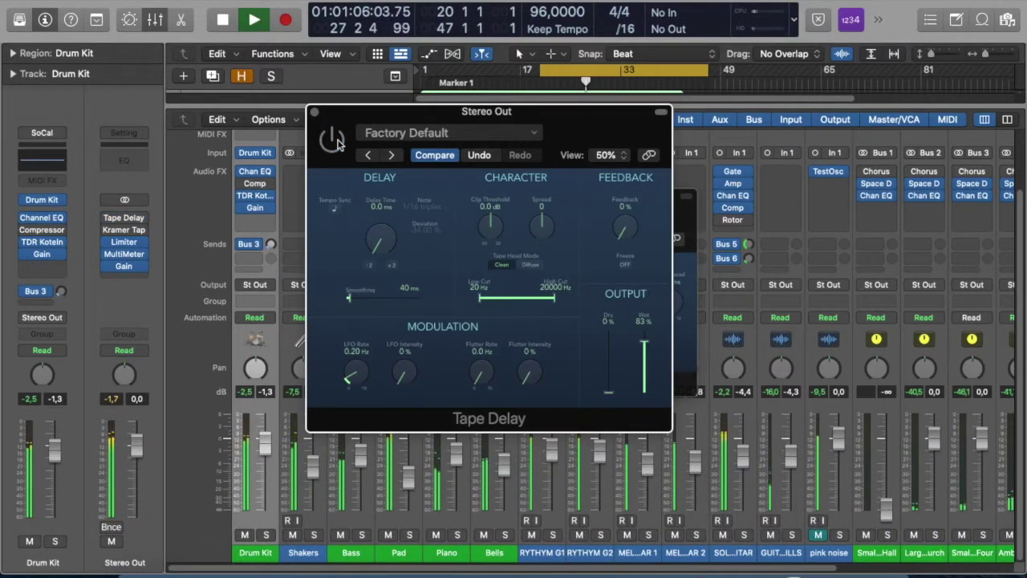
{"action": "left_click", "coordinate": [336, 141]}
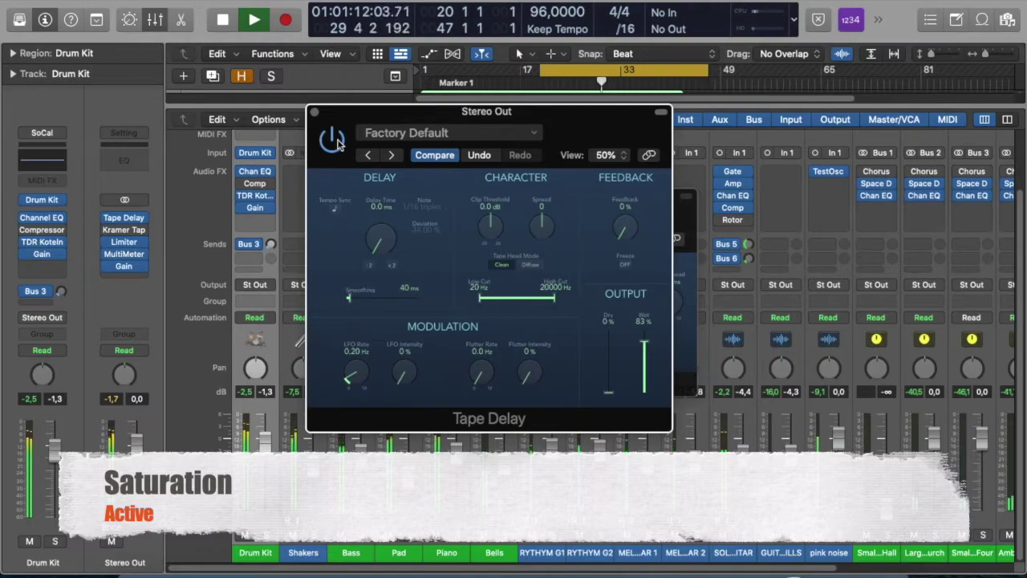
{"action": "left_click", "coordinate": [335, 141]}
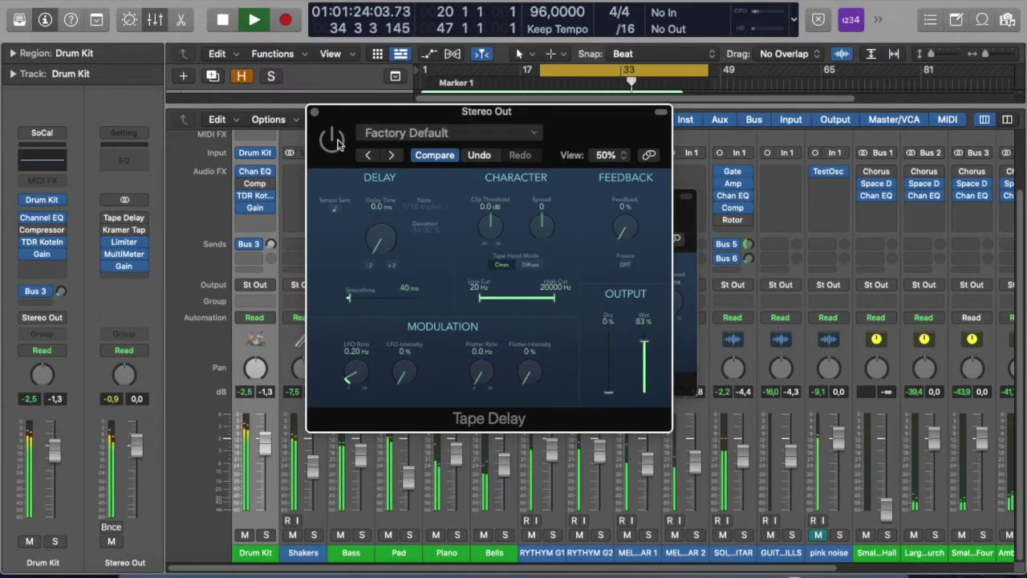
Re-enable the Tape Delay on Stereo Out, play the mix through it and hide the mixer.
{"action": "left_click", "coordinate": [333, 140]}
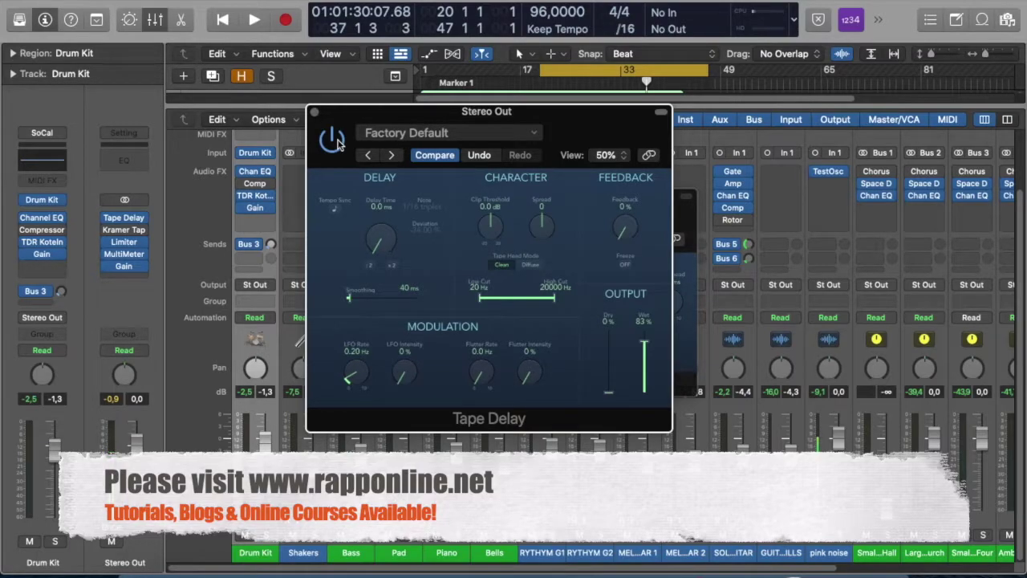
{"action": "key", "text": "space"}
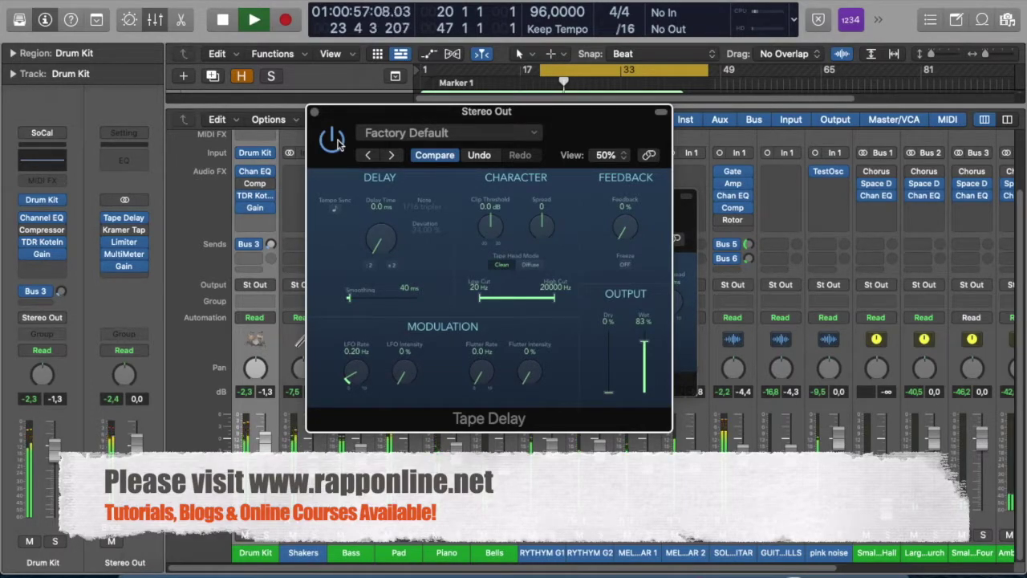
{"action": "key", "text": "x"}
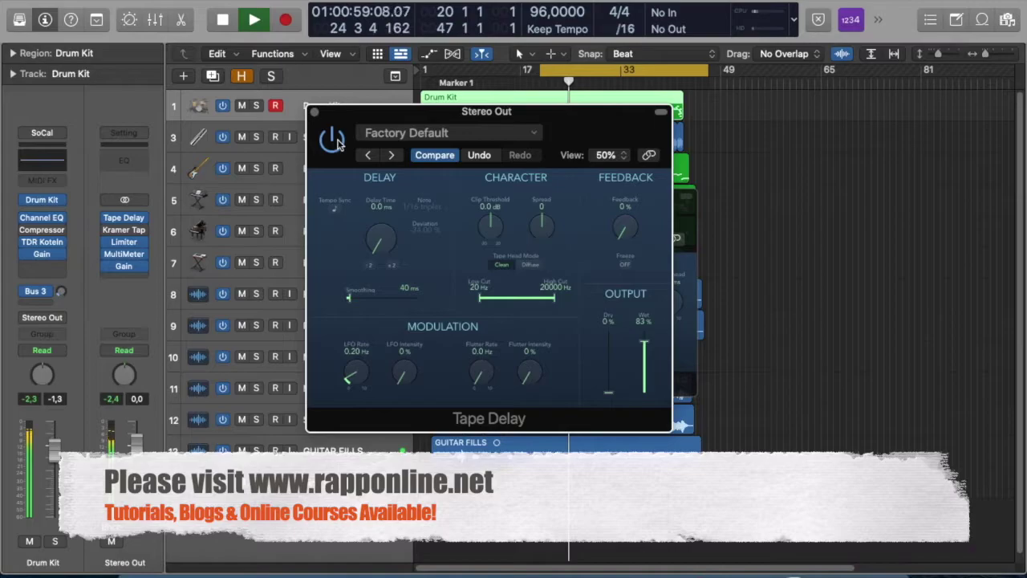